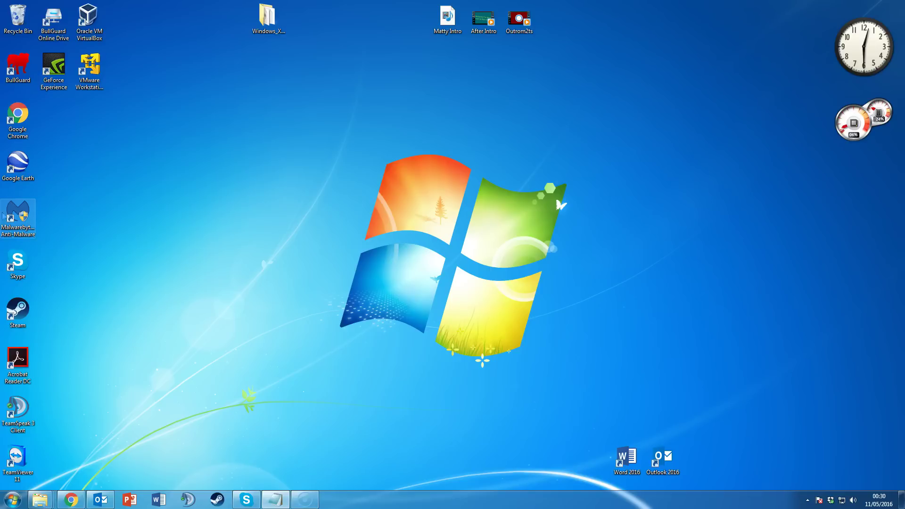
- Drag the VMware Workstation 12 Player desktop icon from the top row down beside Google Chrome
click(89, 71)
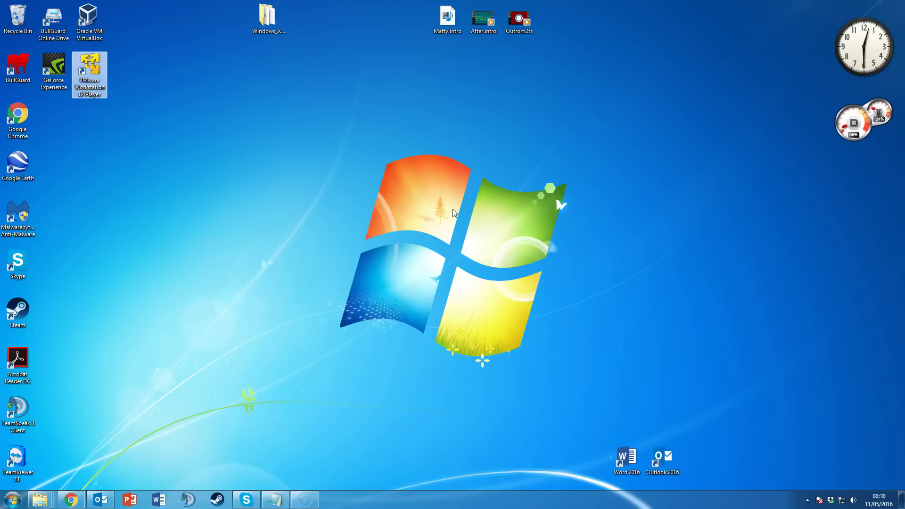
click(330, 188)
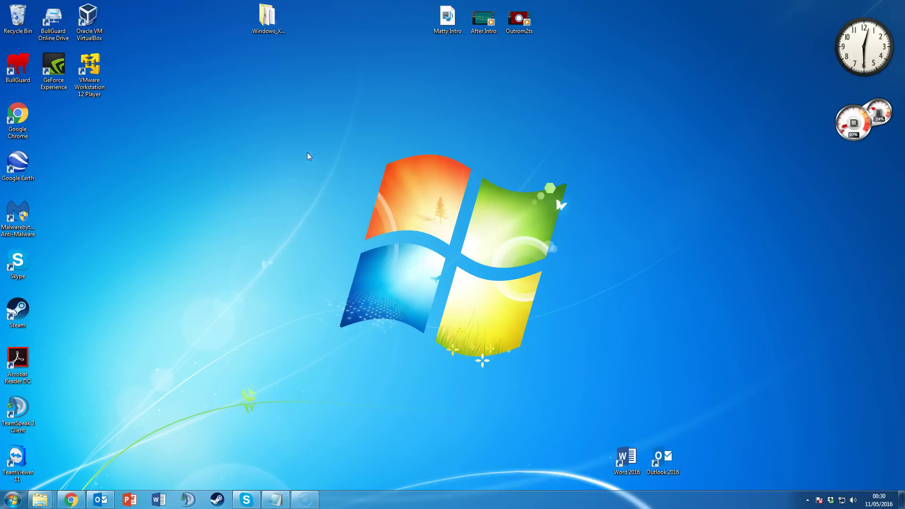
click(97, 40)
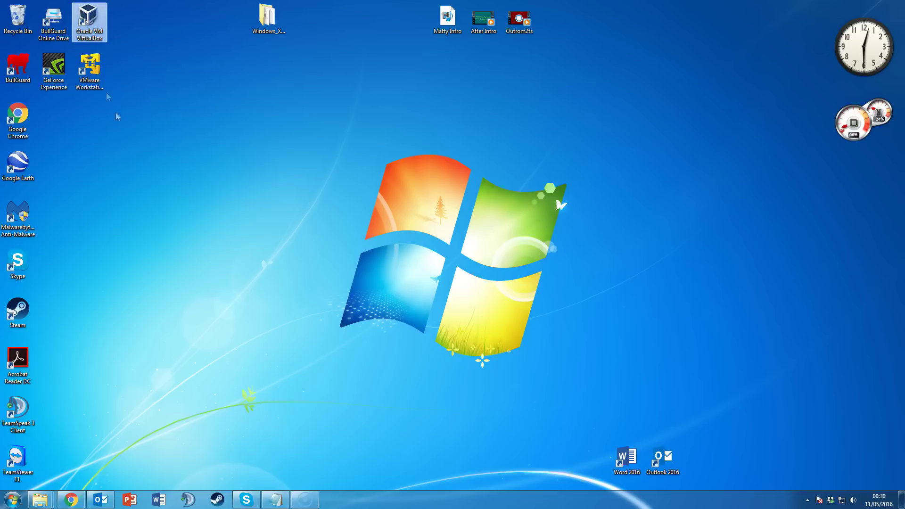
click(99, 69)
drag(99, 78, 63, 127)
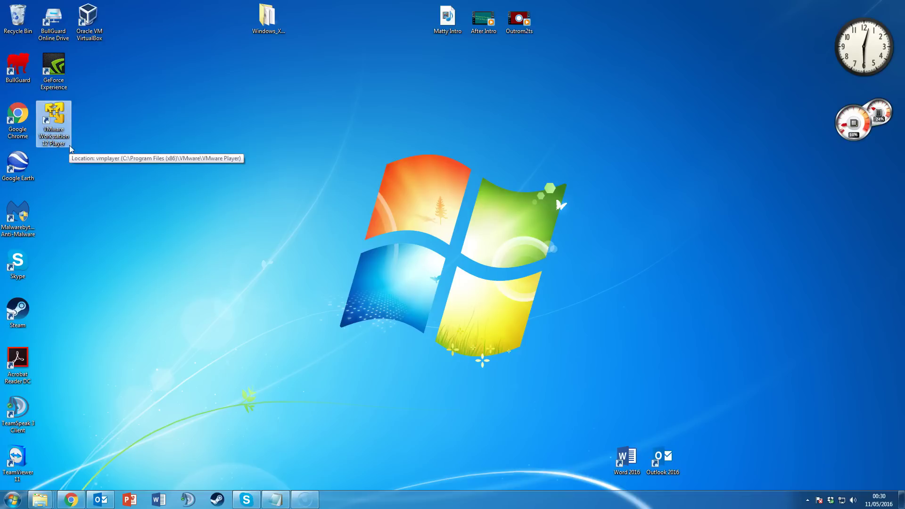
click(217, 152)
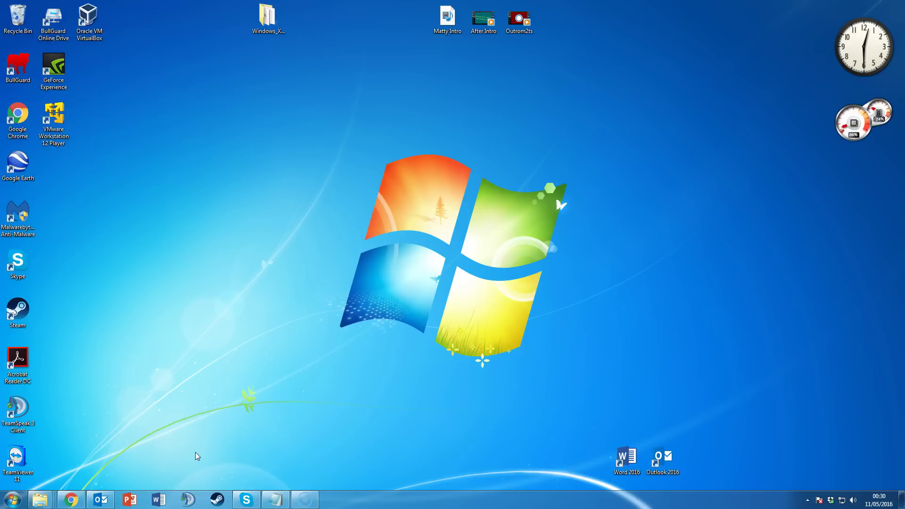
click(76, 502)
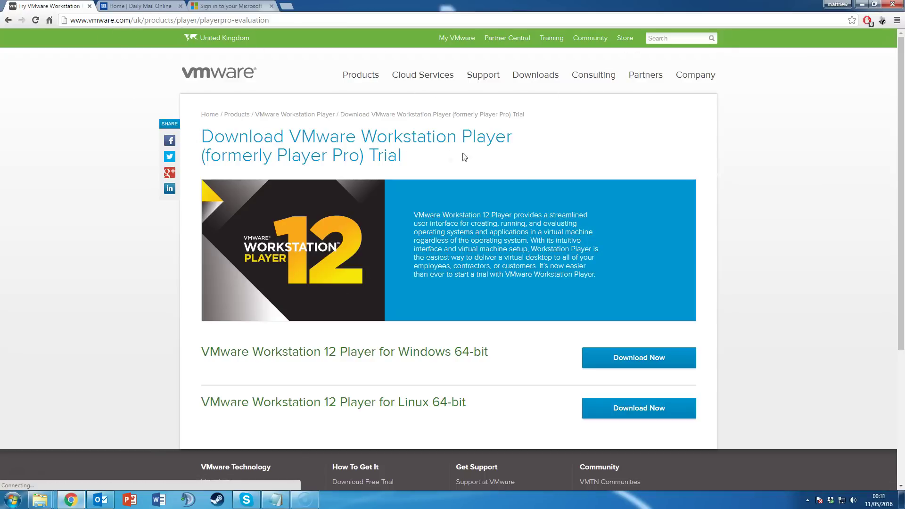
scroll(514, 157, down, 1)
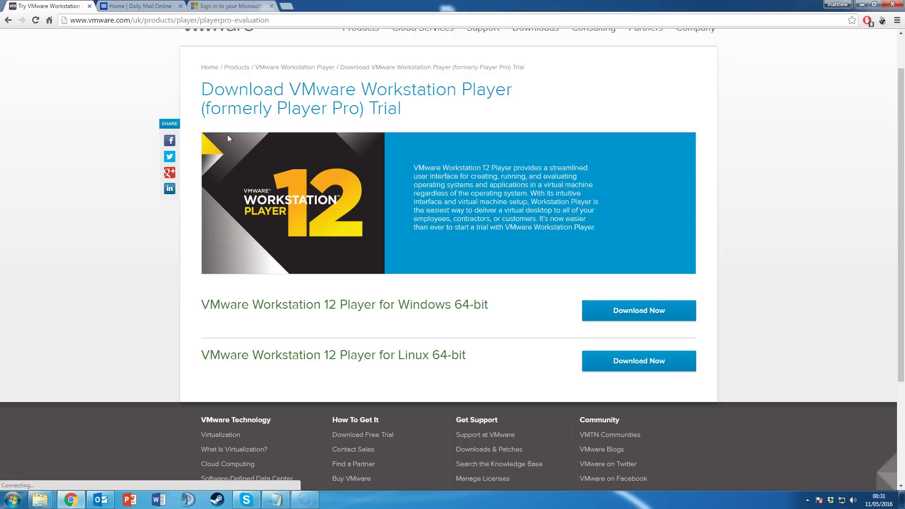
click(859, 5)
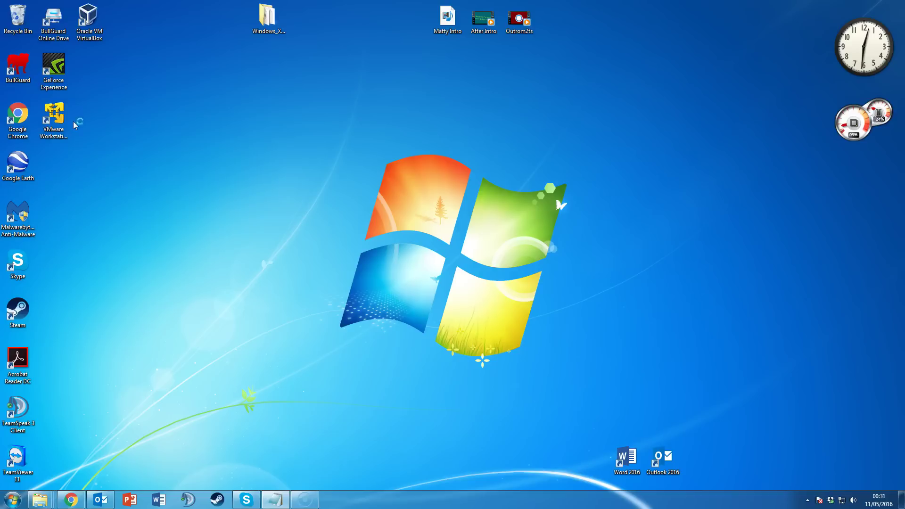
- Launch VMware Workstation 12 Player and move its welcome window toward the desktop centre
click(54, 118)
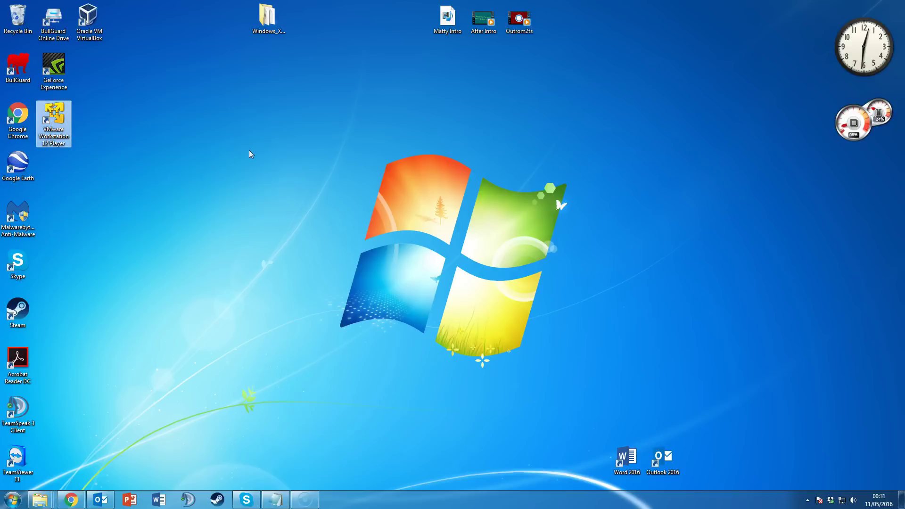
double_click(64, 127)
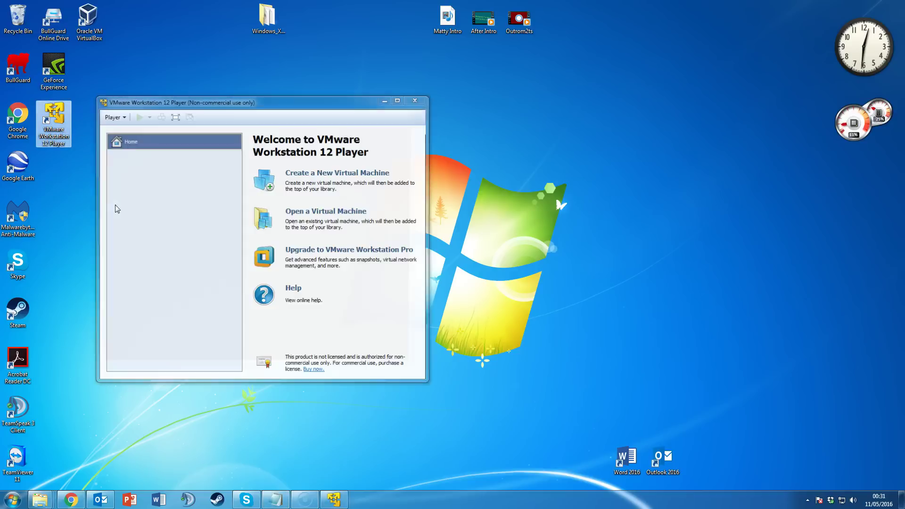
drag(220, 103, 359, 116)
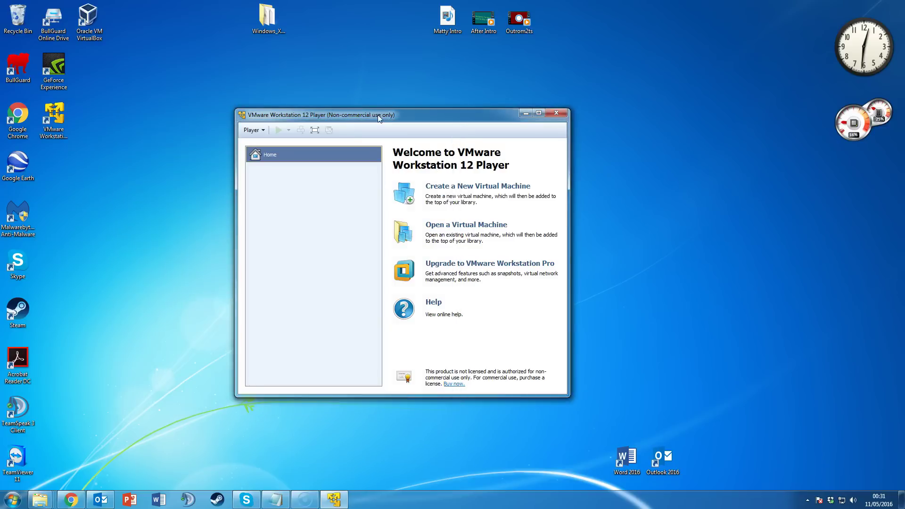
drag(378, 115, 378, 100)
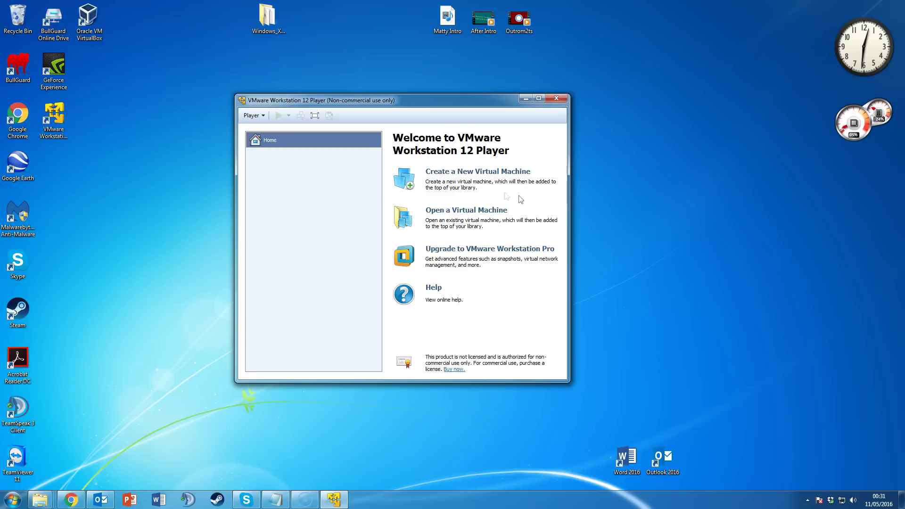
- Open the Windows XP installer folder, select the Home.en.IE8.May2013 disc image, and close the folder
click(267, 28)
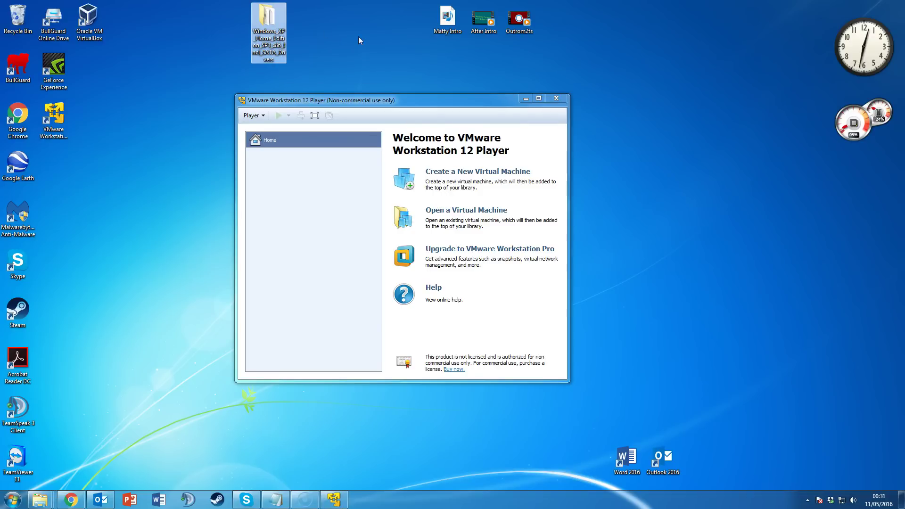
double_click(269, 28)
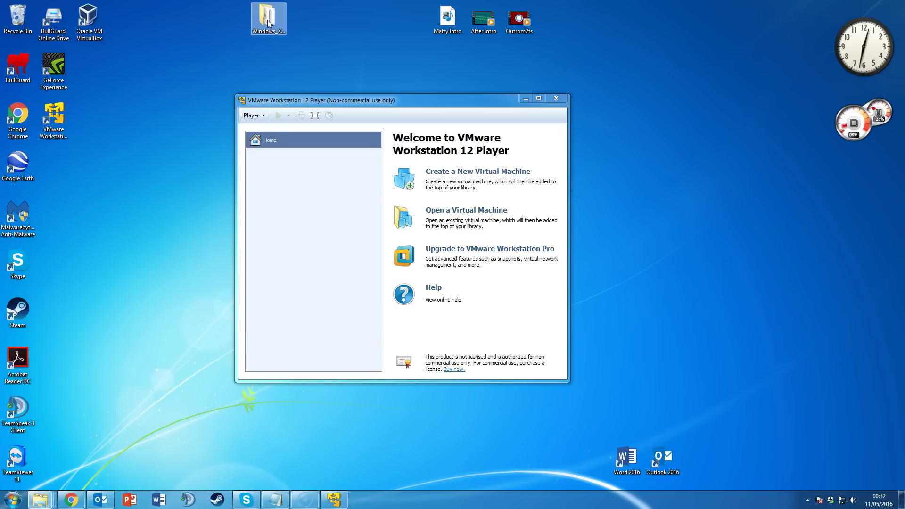
click(450, 190)
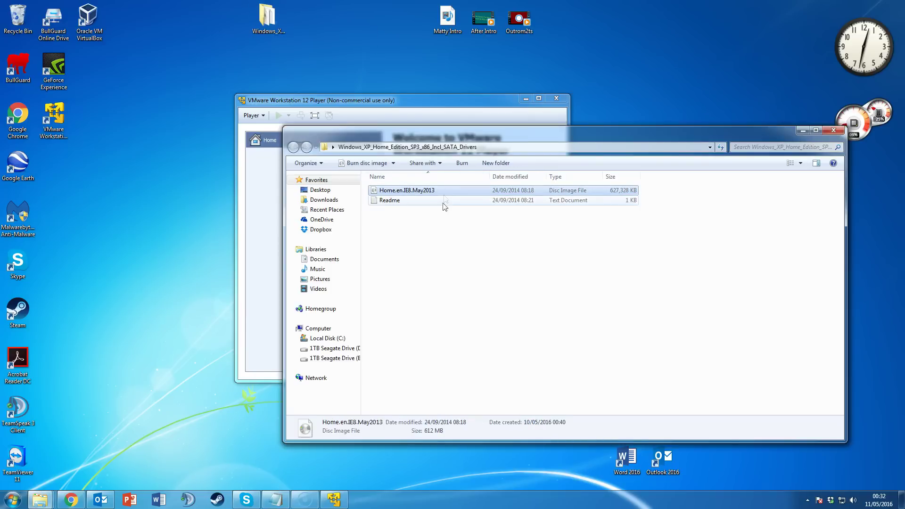
click(834, 130)
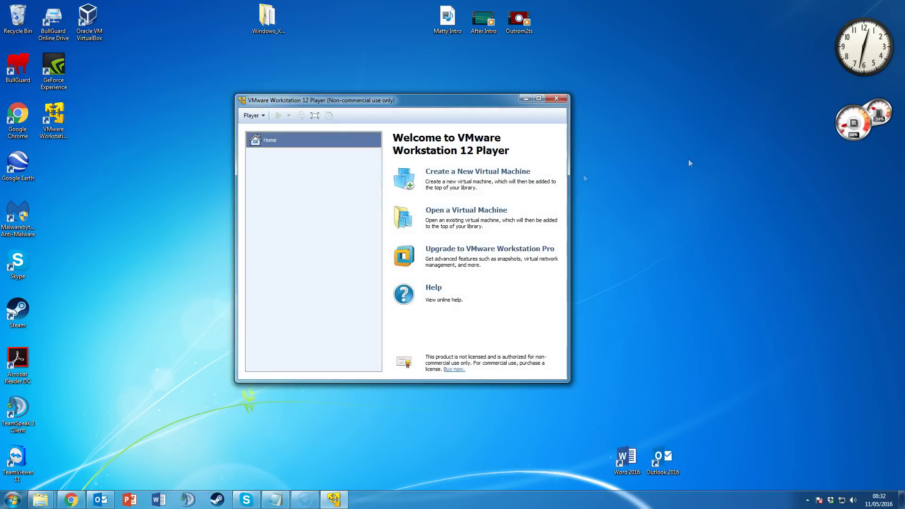
- Start a new virtual machine and choose installing from an installer disc image file
click(498, 178)
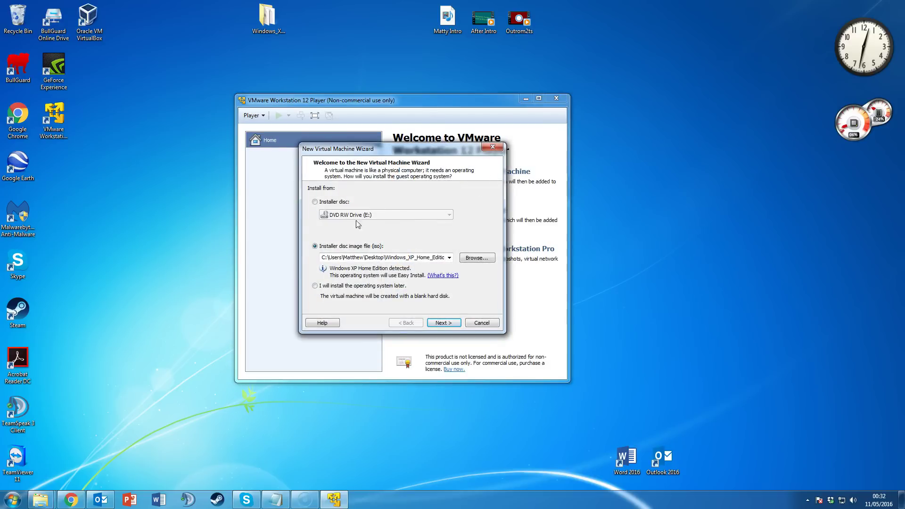
click(334, 204)
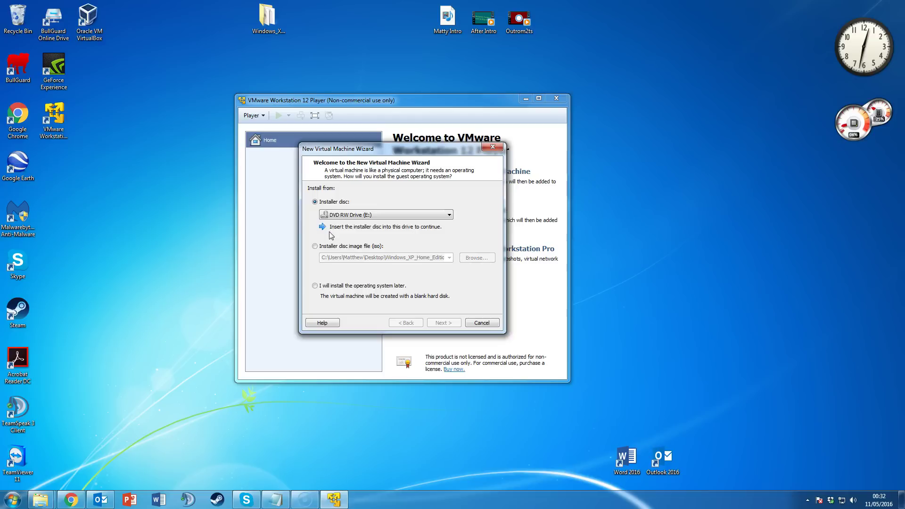
click(343, 218)
click(342, 217)
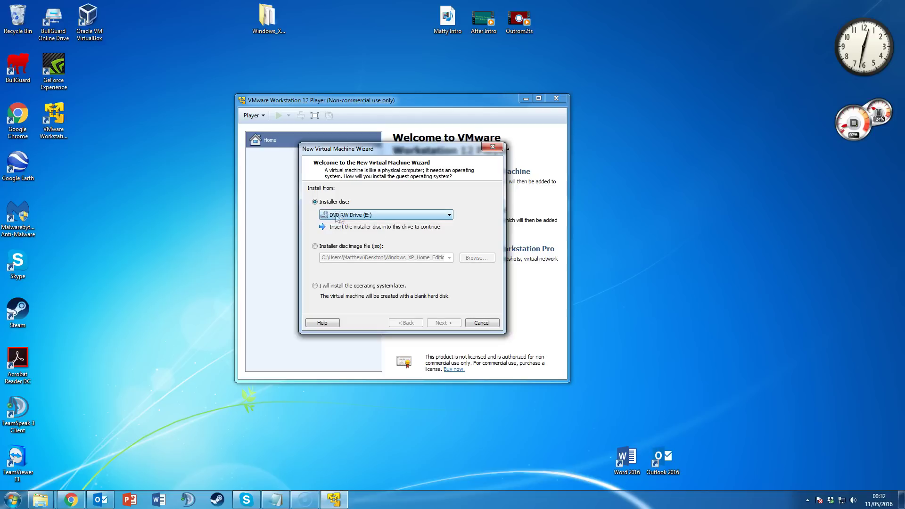
click(333, 247)
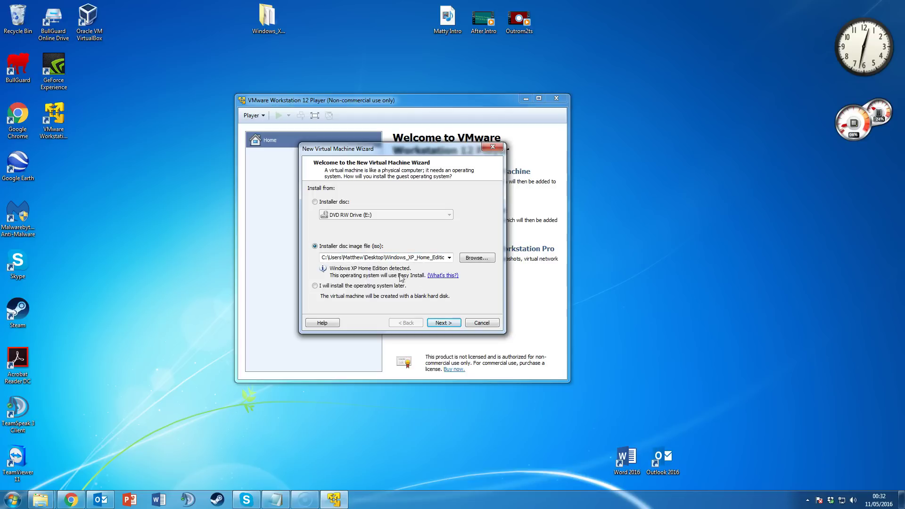
- Pick Desktop > Windows XP folder > Home.en.IE8.May2013 as the image and continue to Easy Install
click(469, 257)
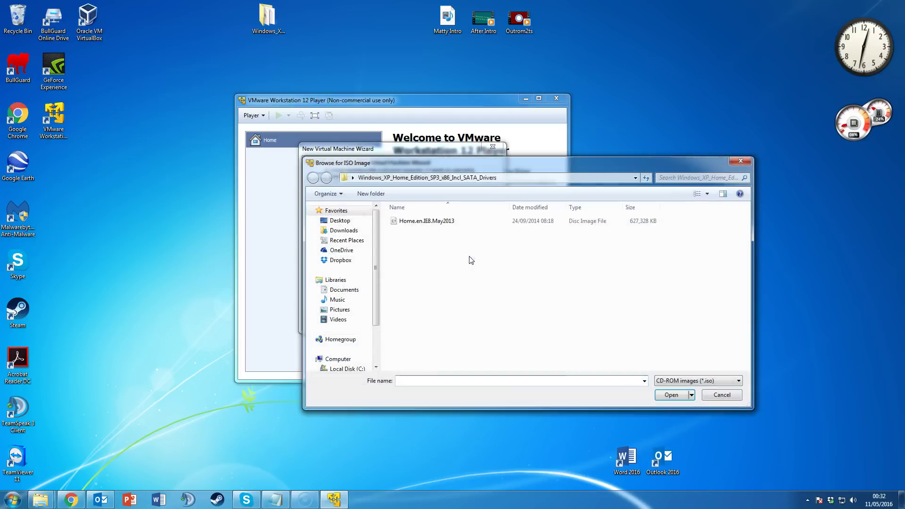
click(349, 222)
double_click(440, 264)
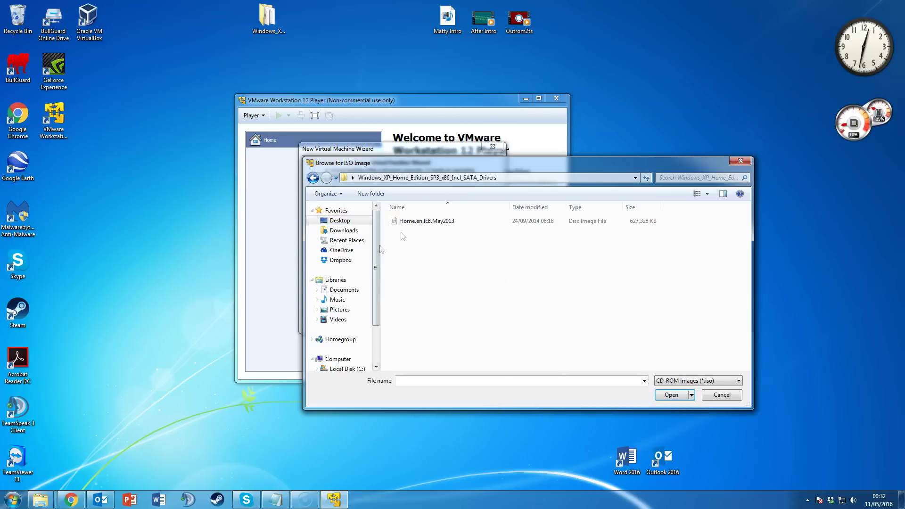
click(435, 224)
double_click(435, 223)
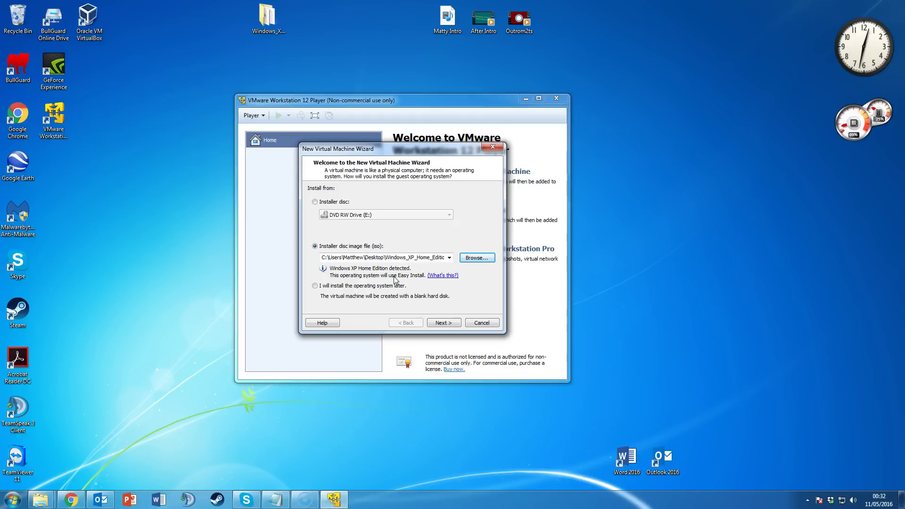
click(442, 323)
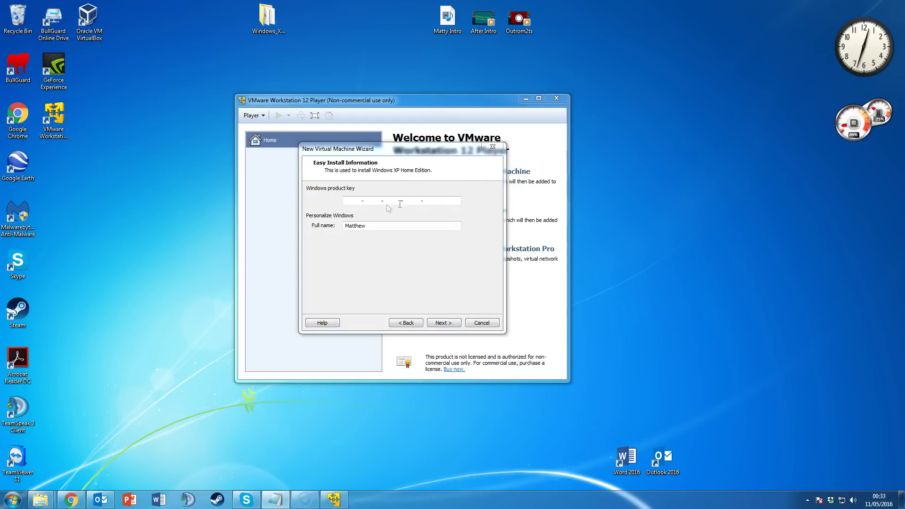
- Paste the Windows product key into the Easy Install field and continue
click(347, 200)
right_click(351, 202)
click(373, 242)
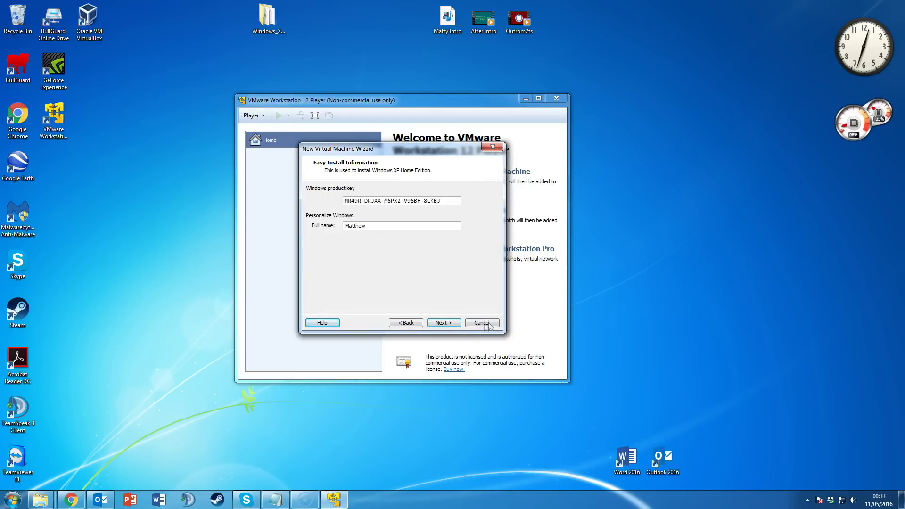
click(443, 324)
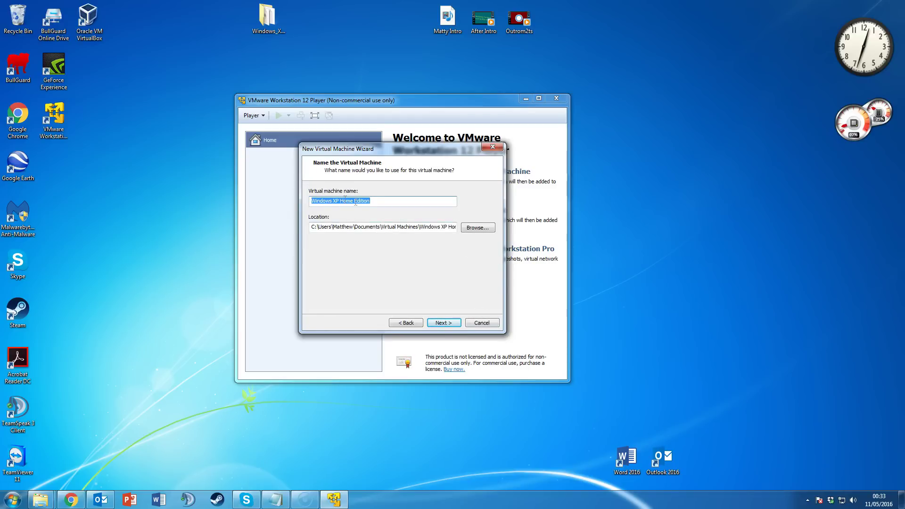
- Browse for the virtual machine's location and select the Desktop folder
click(374, 202)
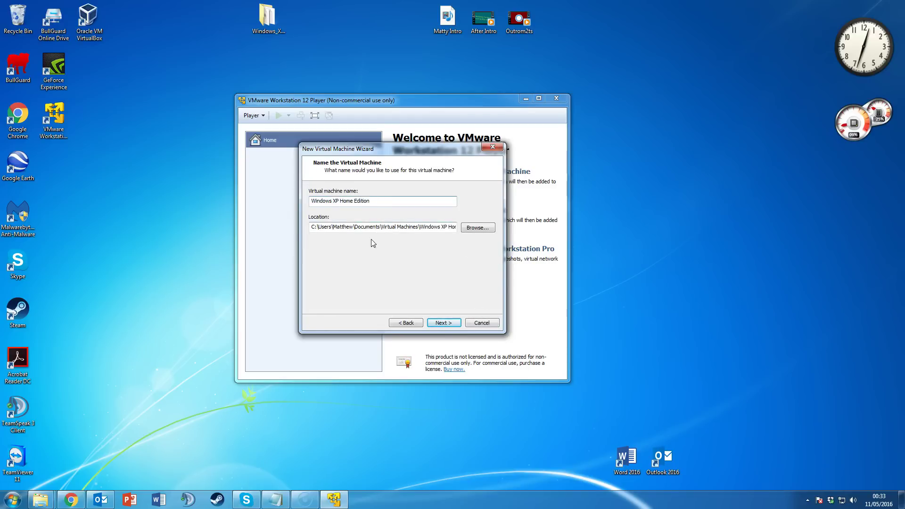
click(476, 228)
drag(516, 242, 515, 290)
double_click(398, 276)
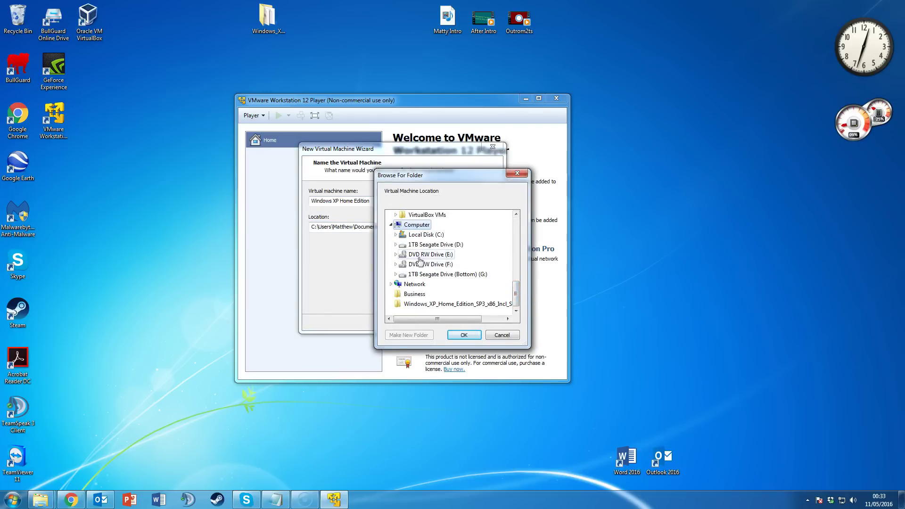
click(410, 234)
scroll(411, 240, up, 3)
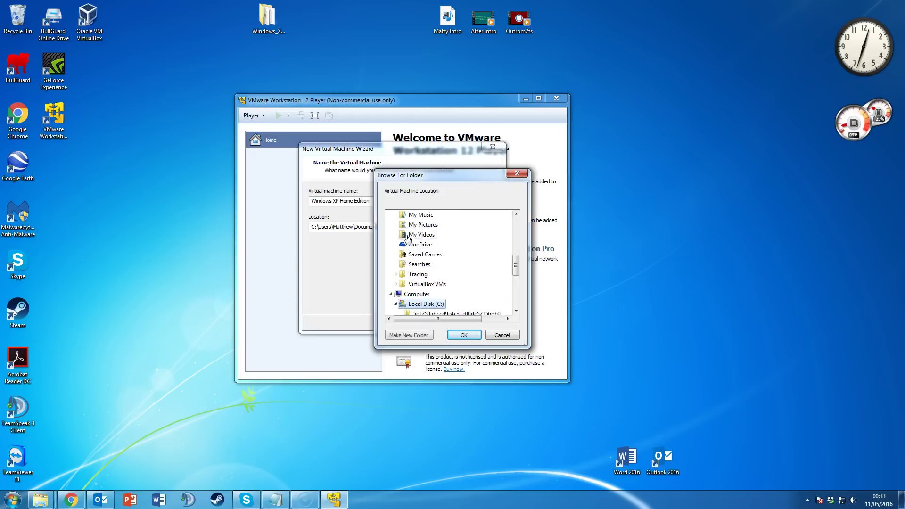
scroll(501, 263, up, 6)
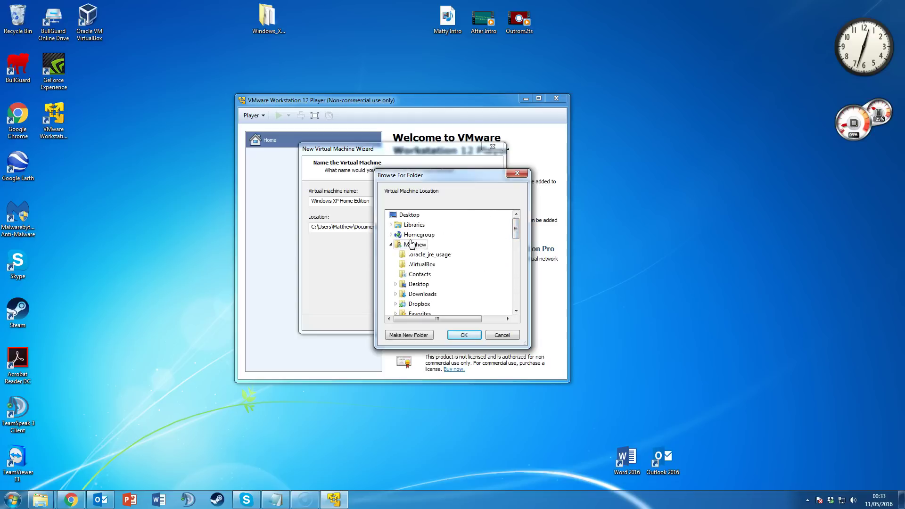
click(409, 215)
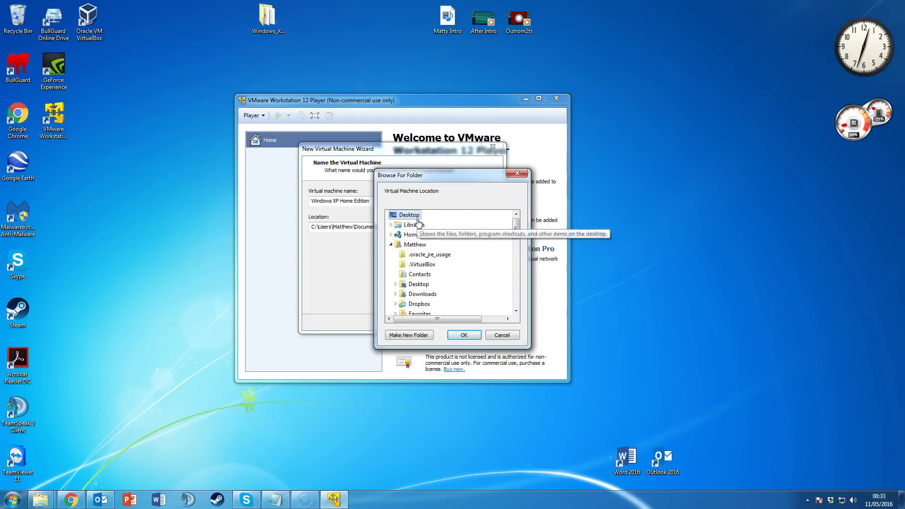
- Create a new Desktop folder named 'Windows XP VM' as the VM location and continue
click(409, 335)
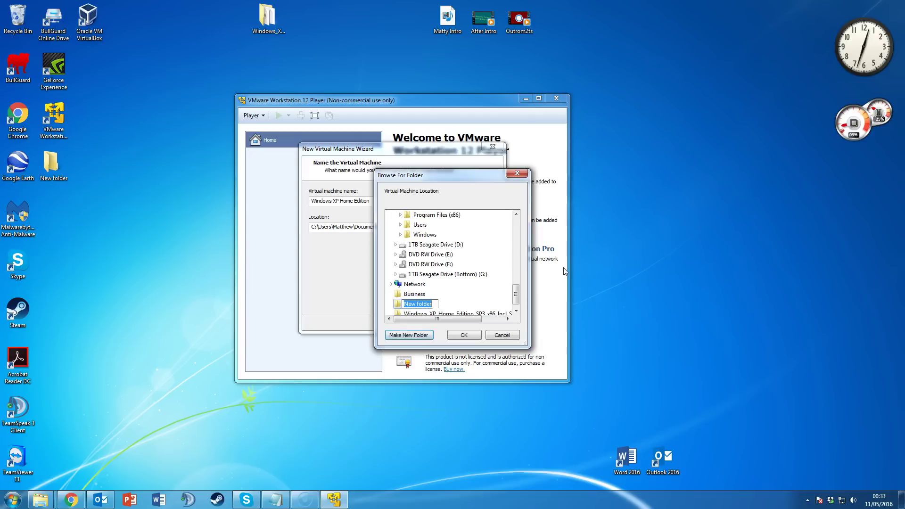
text(Wind)
text(ows)
key(Return)
click(468, 336)
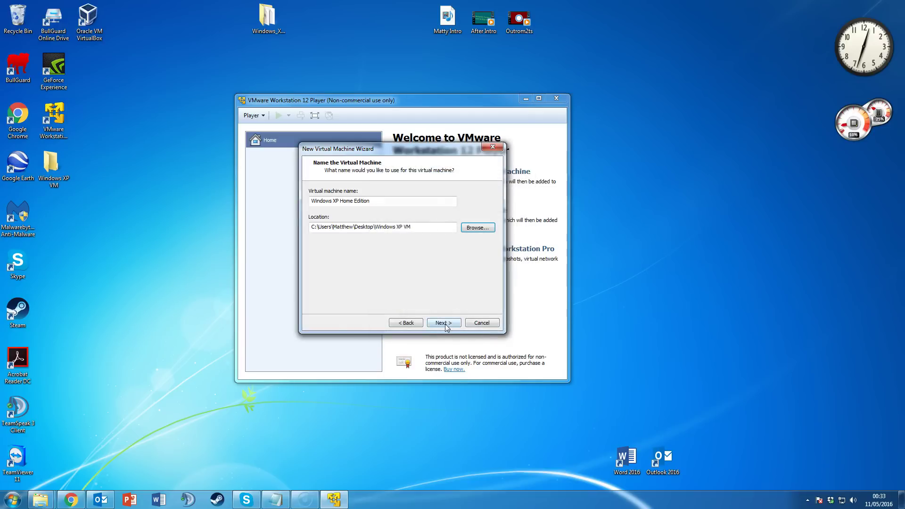
click(444, 324)
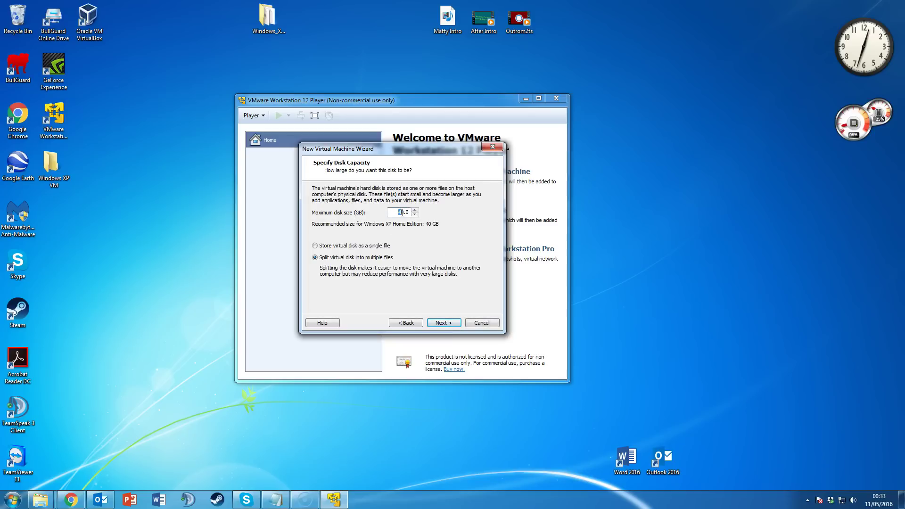
- Enter 15 GB as the maximum disk size and review the Ready to Create summary
text(15)
click(443, 323)
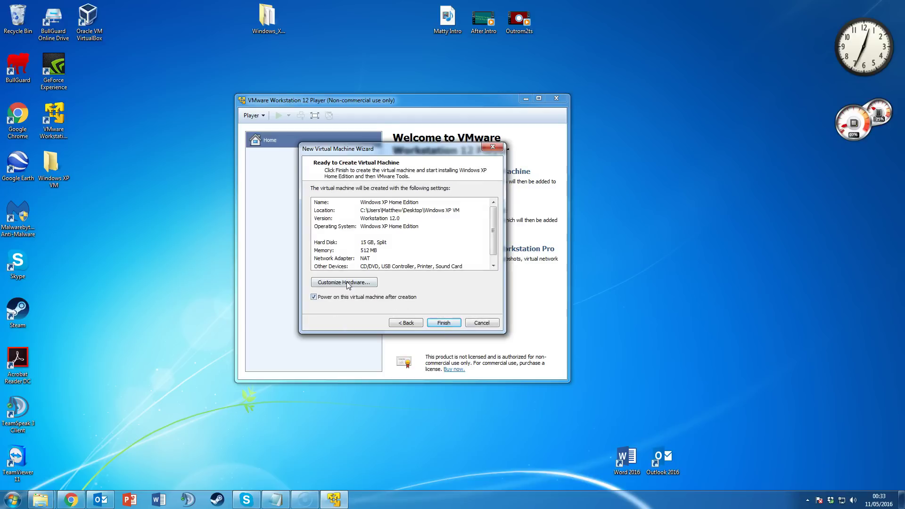
click(488, 227)
scroll(493, 228, down, 1)
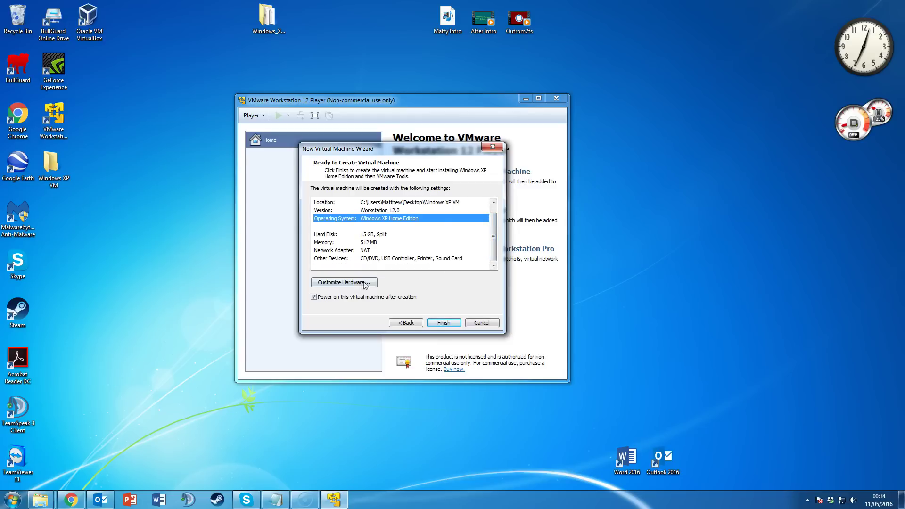
click(373, 259)
- Open Customize Hardware and raise the memory from 512 MB to 1 GB
click(356, 285)
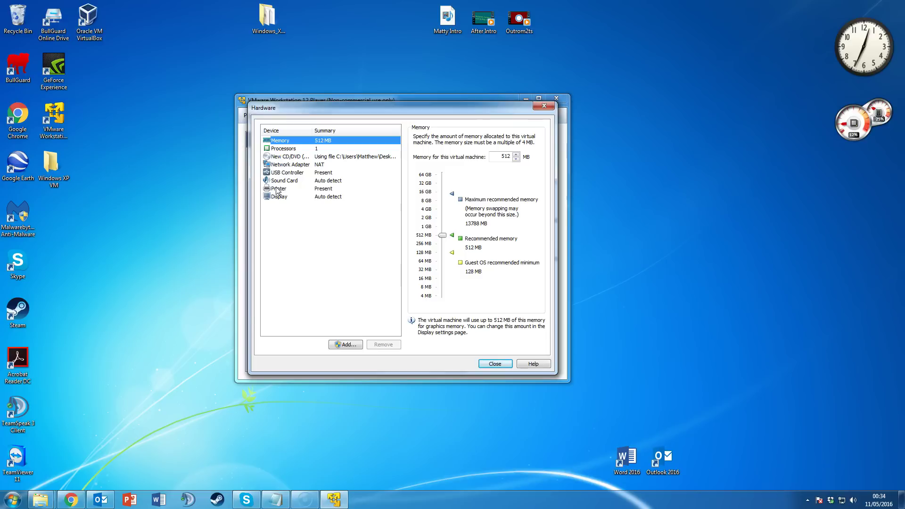
click(442, 236)
drag(441, 235, 442, 230)
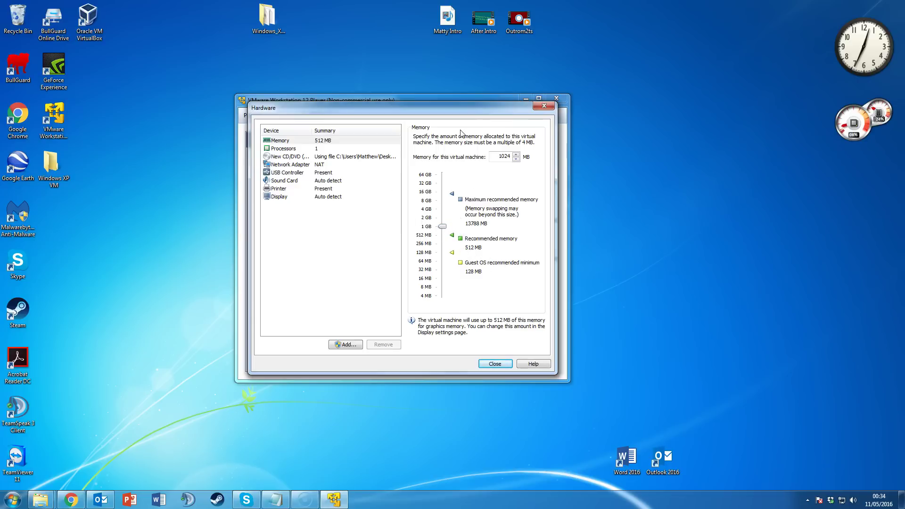
mouse_move(347, 109)
mouse_down()
mouse_move(366, 130)
mouse_move(346, 110)
mouse_up()
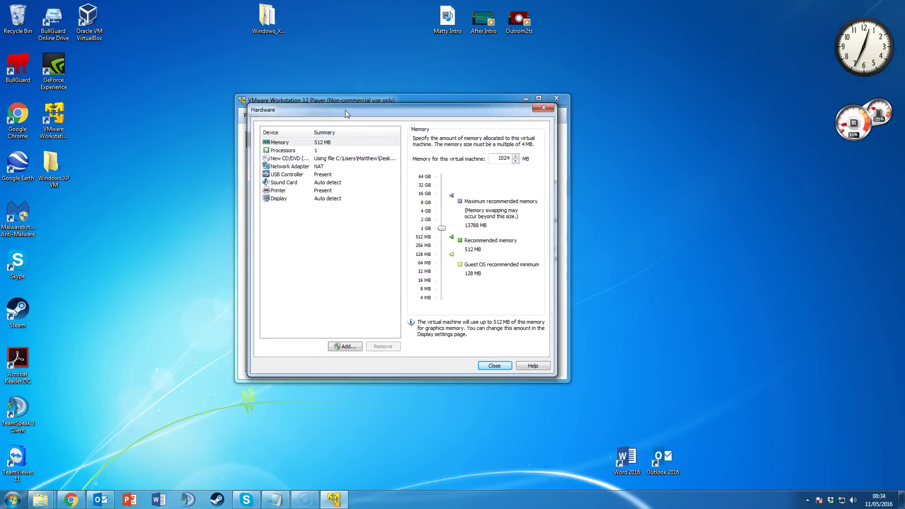
- Keep one processor core, review the CD/DVD and network adapter settings, and close the hardware dialog
click(307, 151)
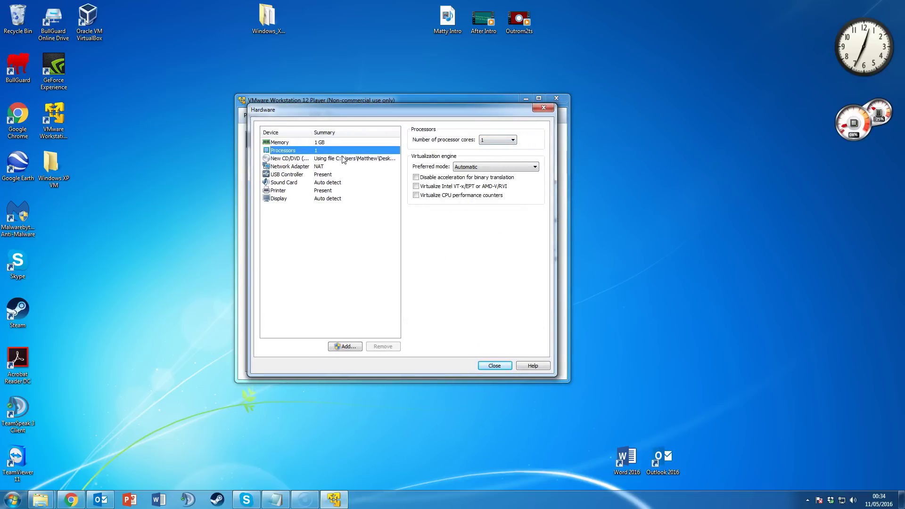
click(491, 140)
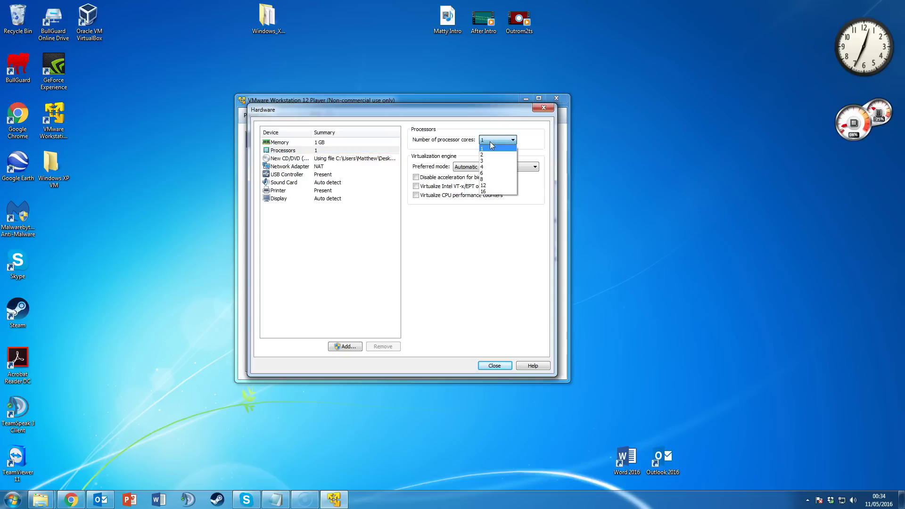
click(488, 149)
click(309, 160)
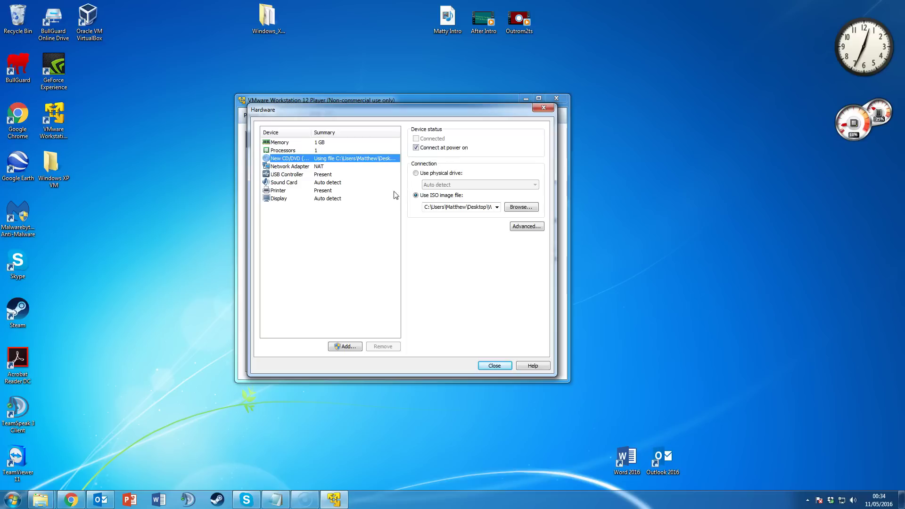
click(296, 169)
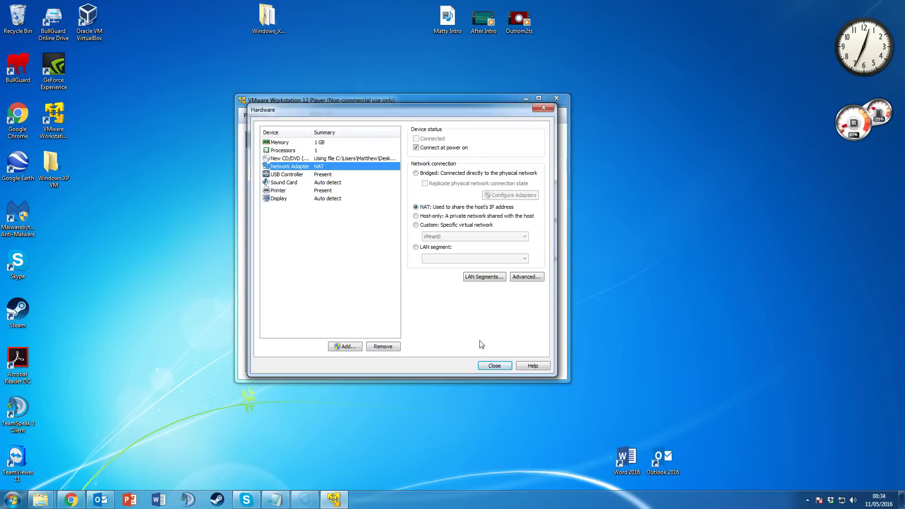
click(493, 364)
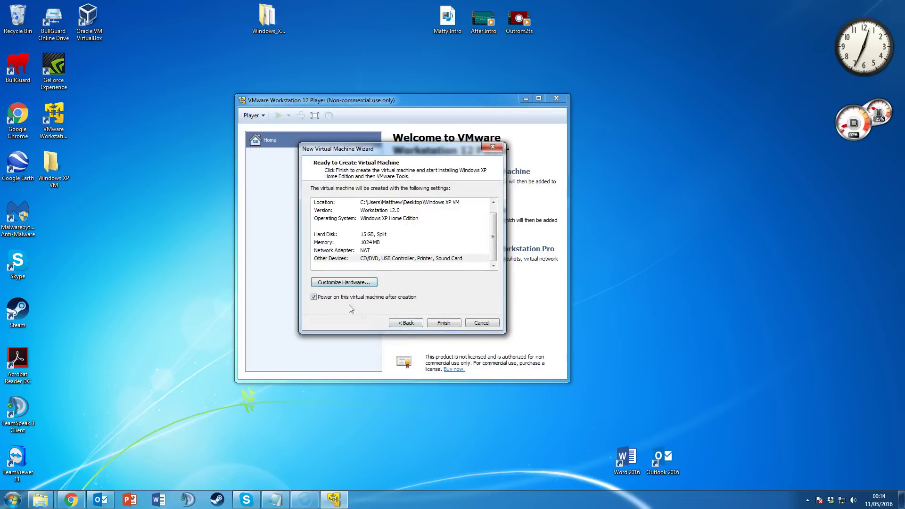
- Finish the wizard to power on the VM, then dismiss the hint bar below the virtual screen
click(445, 327)
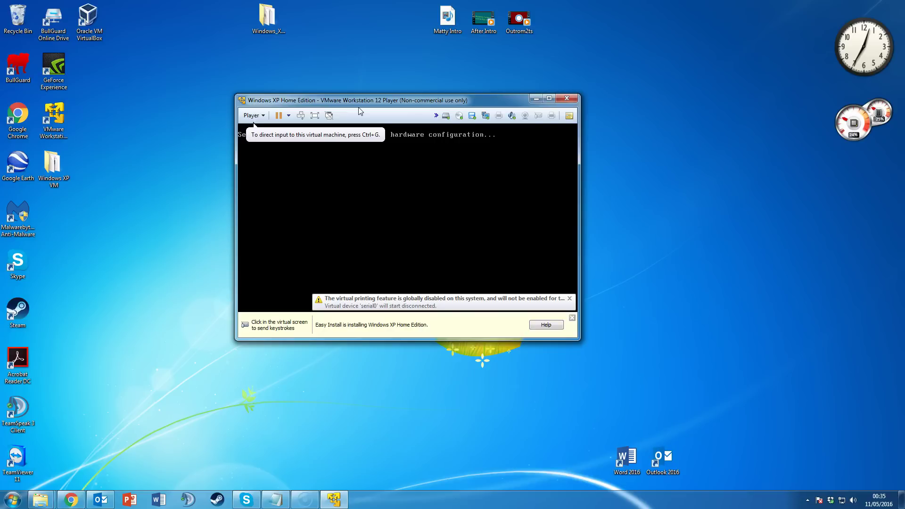
click(251, 115)
click(252, 115)
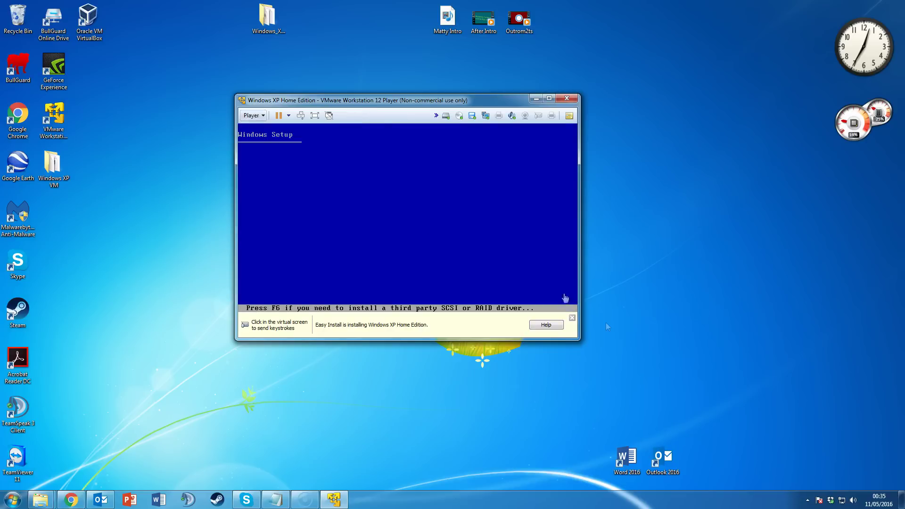
click(572, 318)
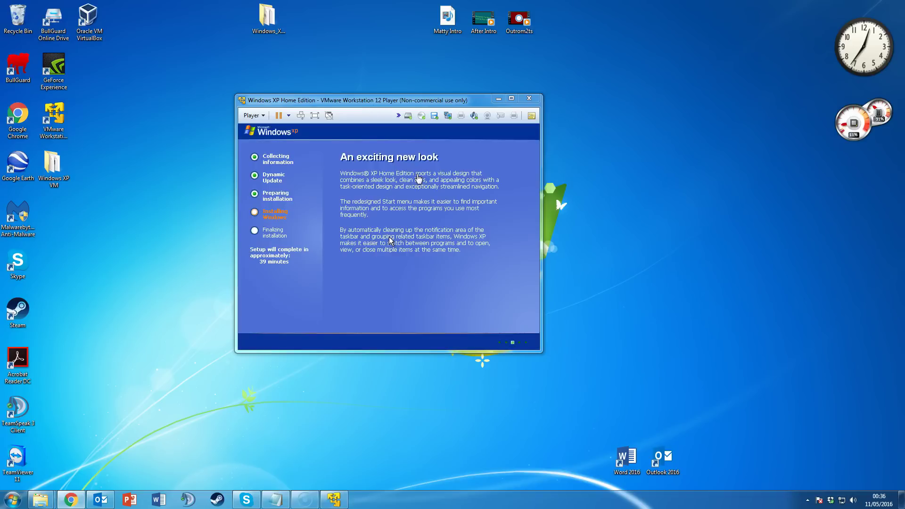
- While Windows XP setup installs devices, open the VMware Player main menu
click(389, 188)
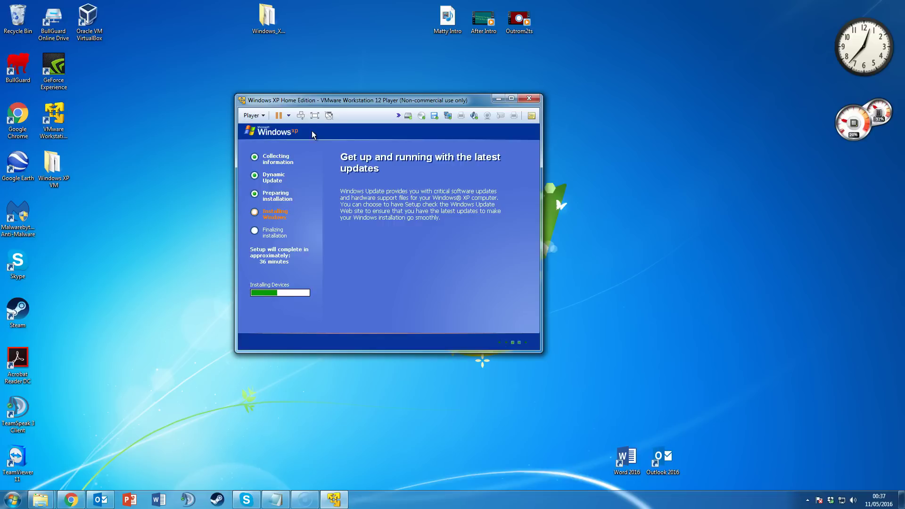
click(267, 21)
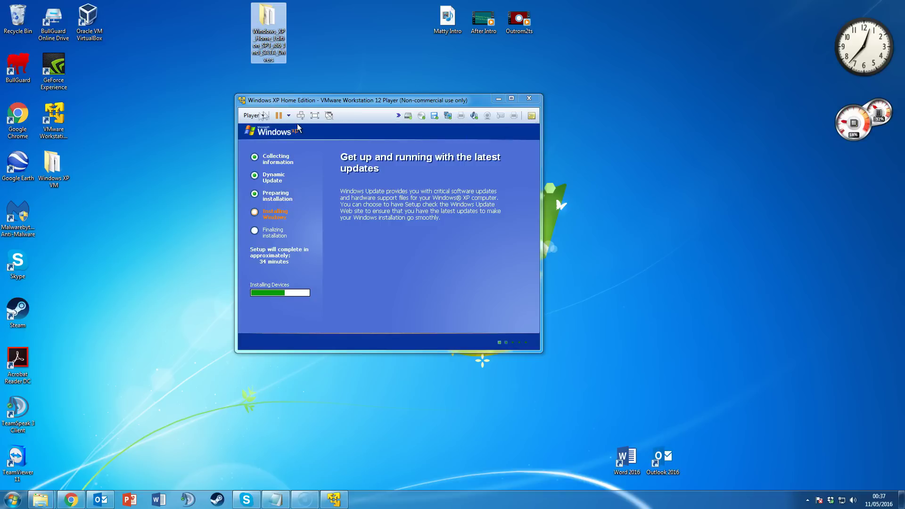
click(261, 116)
- Open the virtual machine settings and view the General options on the Options tab
mouse_move(288, 174)
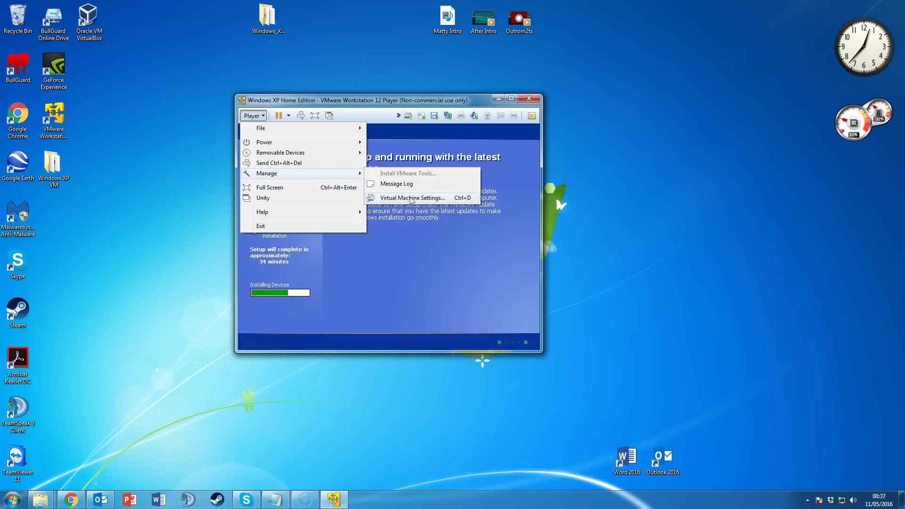
click(412, 199)
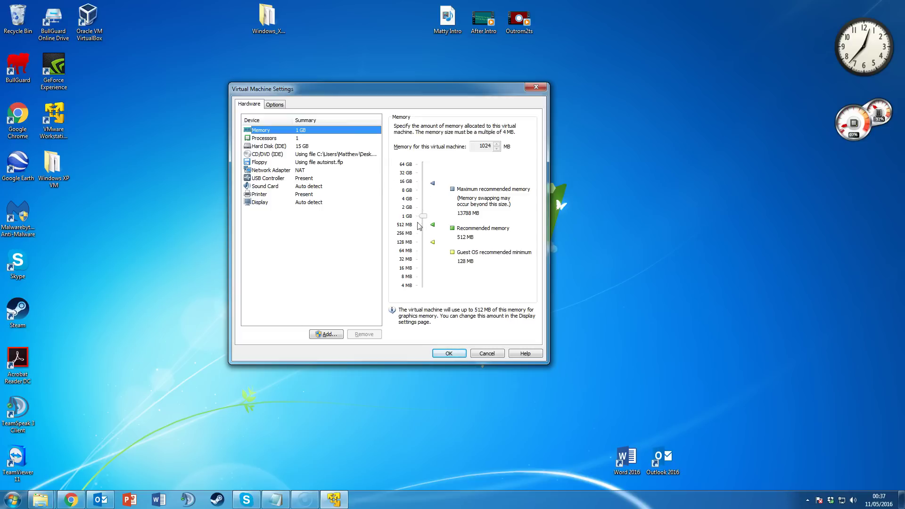
drag(428, 91, 637, 83)
click(458, 93)
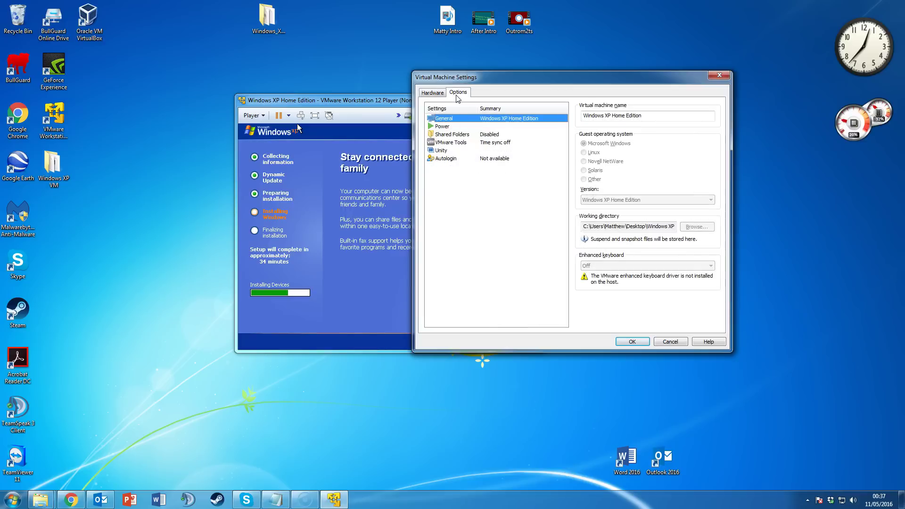
click(432, 93)
click(458, 93)
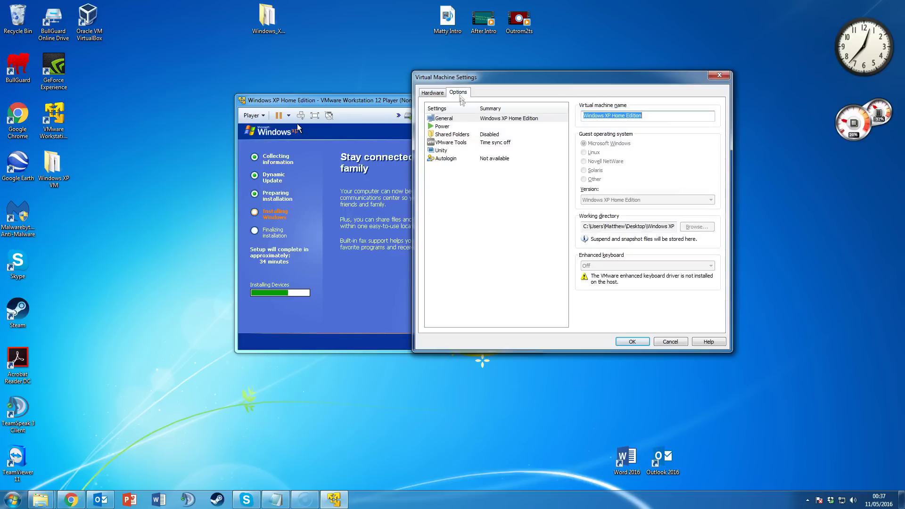
click(475, 118)
- Review the Power, Shared Folders, VMware Tools, Unity and Autologin options, then close the settings dialog
key(Tab)
click(451, 126)
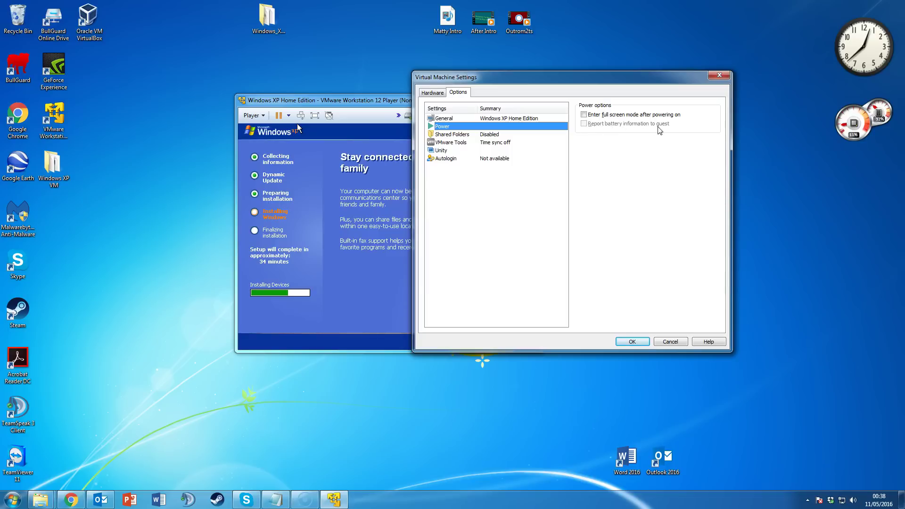
click(448, 136)
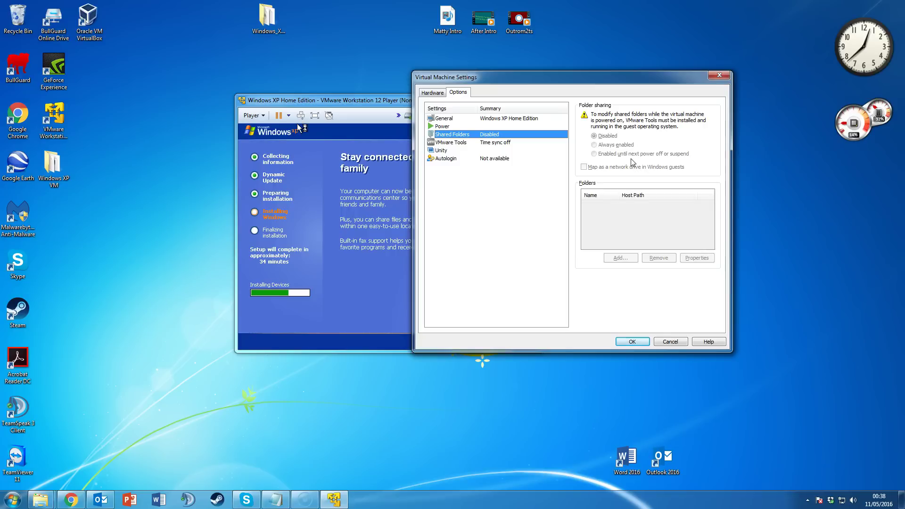
click(467, 143)
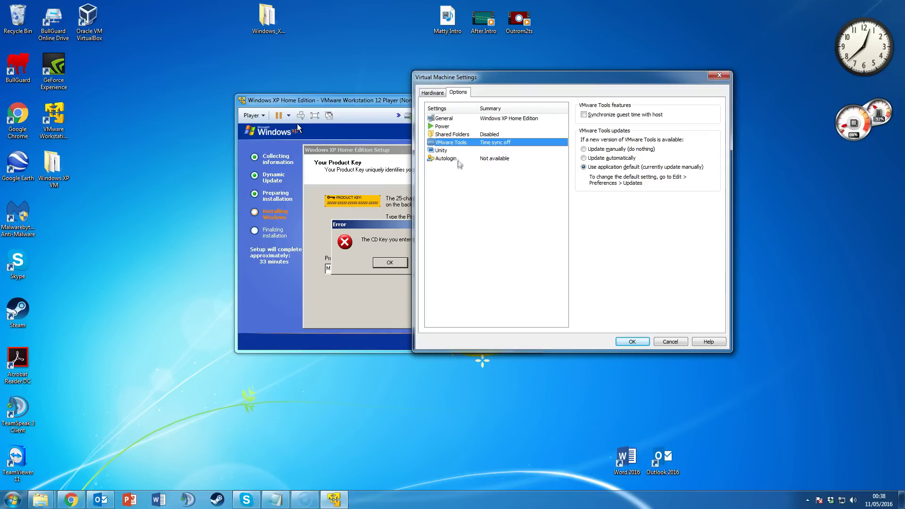
click(460, 150)
click(473, 159)
click(438, 93)
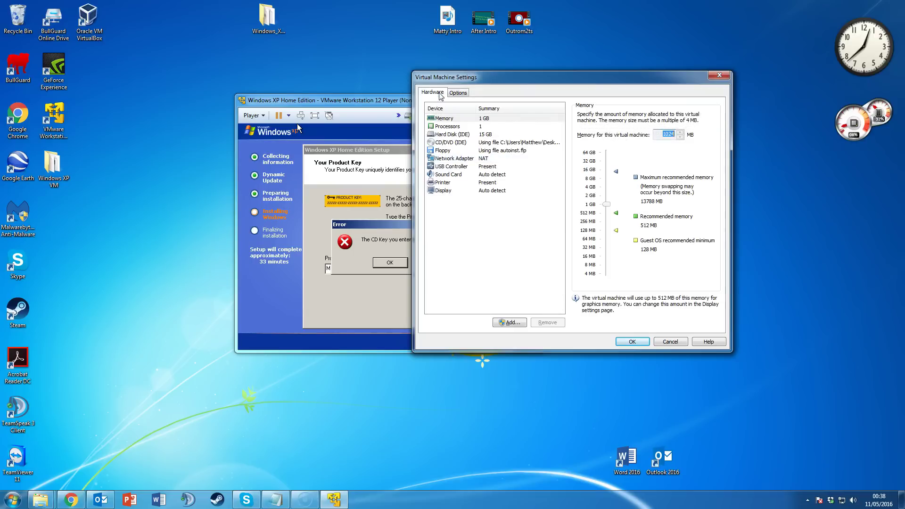
click(718, 76)
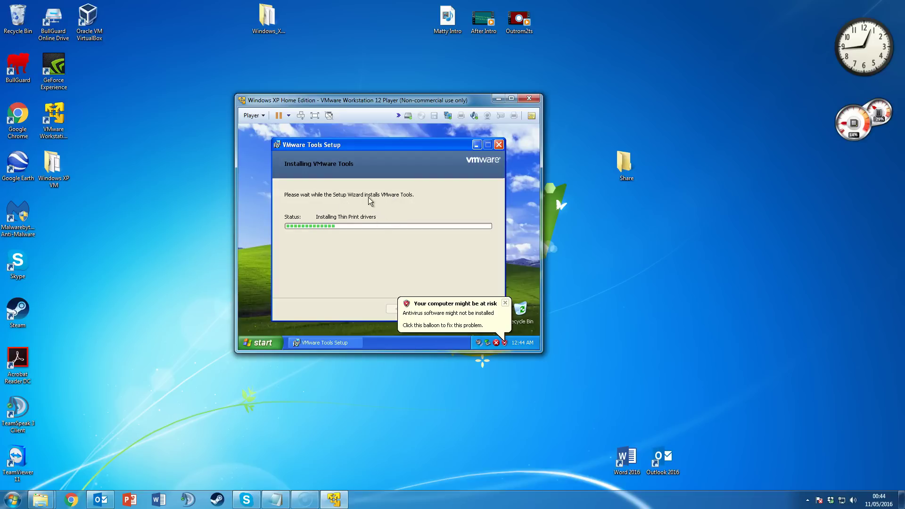
- Dismiss the antivirus and display-settings balloons while VMware Tools installs and XP reboots
click(505, 302)
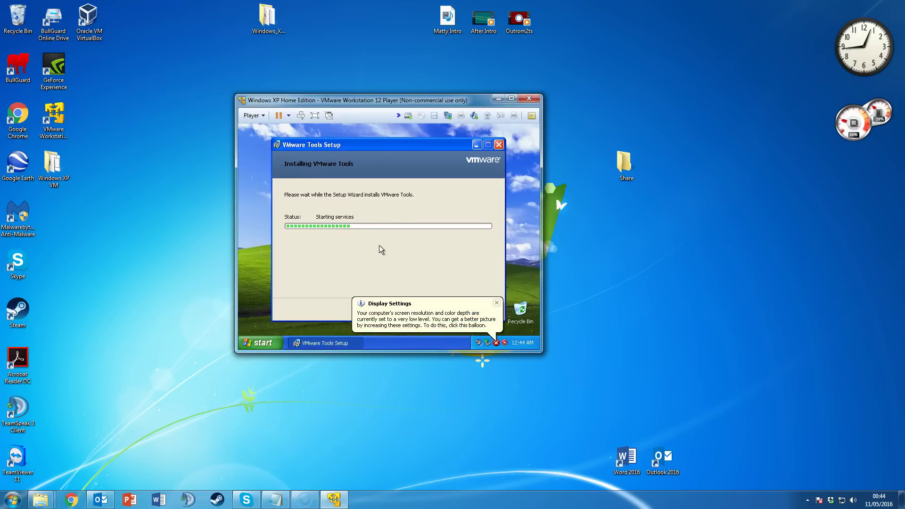
click(471, 304)
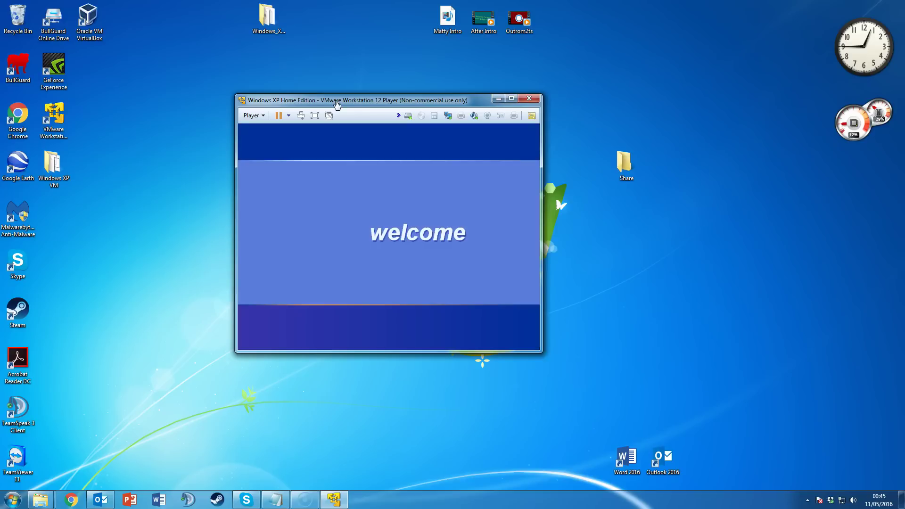
- Move the VMware Player window up and bring it back into focus
drag(336, 104, 335, 79)
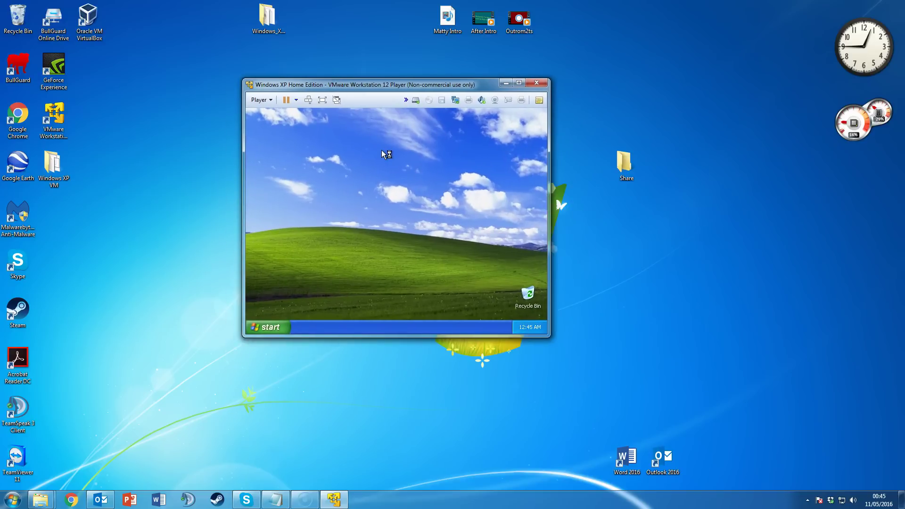
click(708, 208)
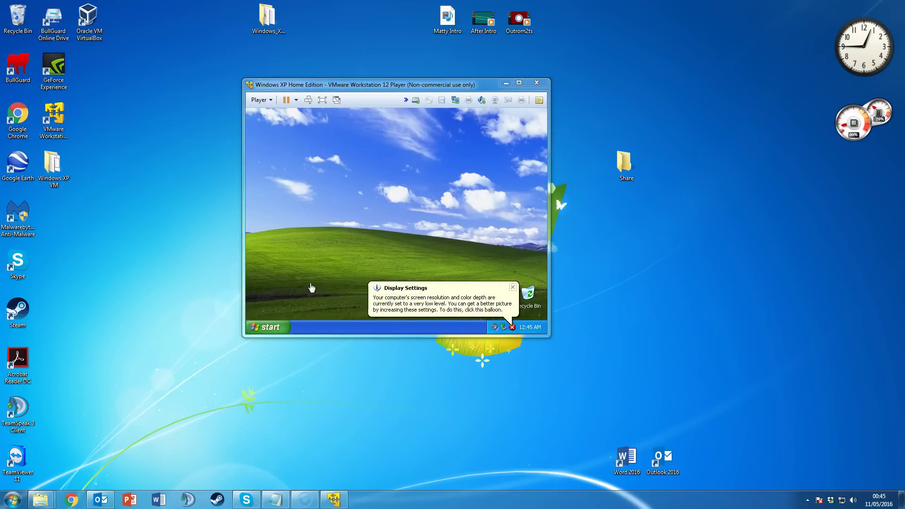
click(315, 199)
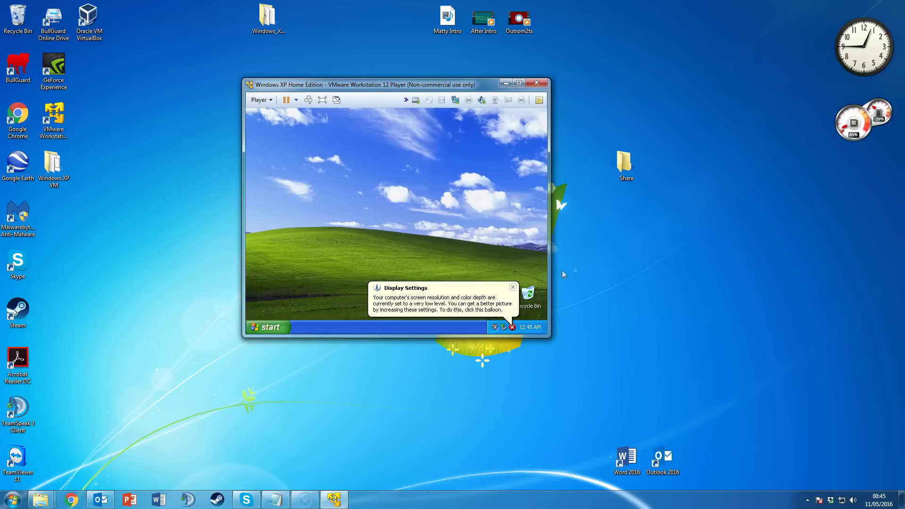
- Dismiss the Display Settings, Windows XP tour and antivirus warning balloons
click(513, 287)
click(497, 287)
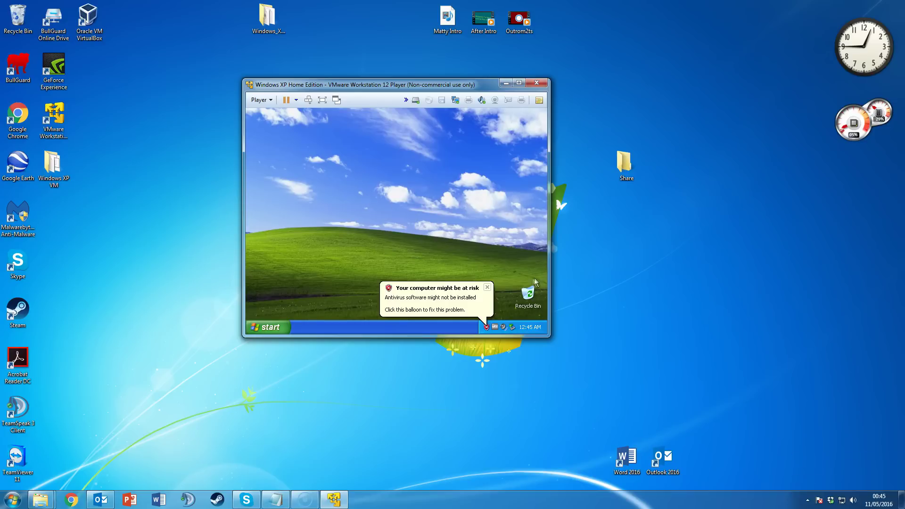
click(488, 287)
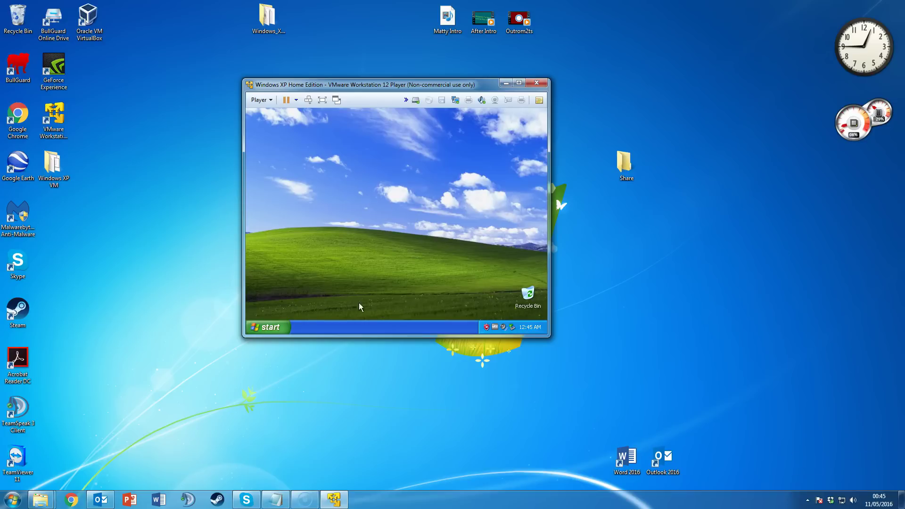
click(283, 327)
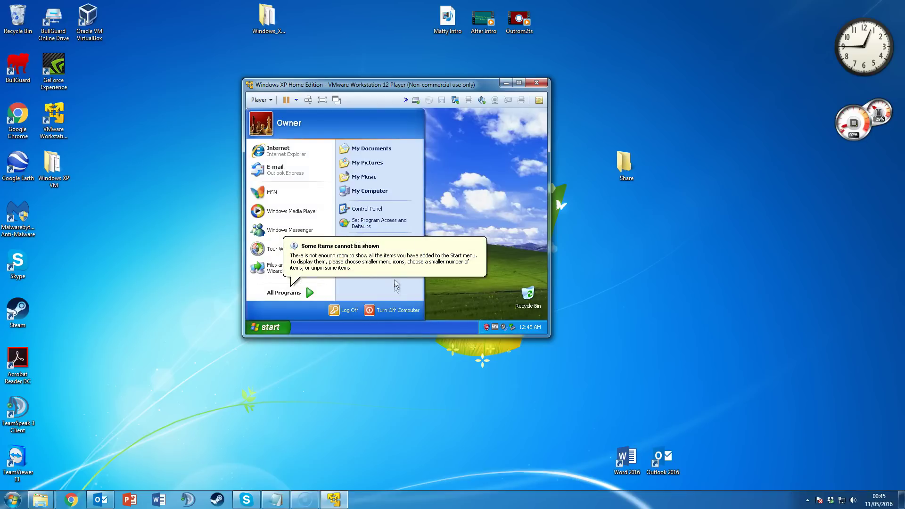
click(387, 227)
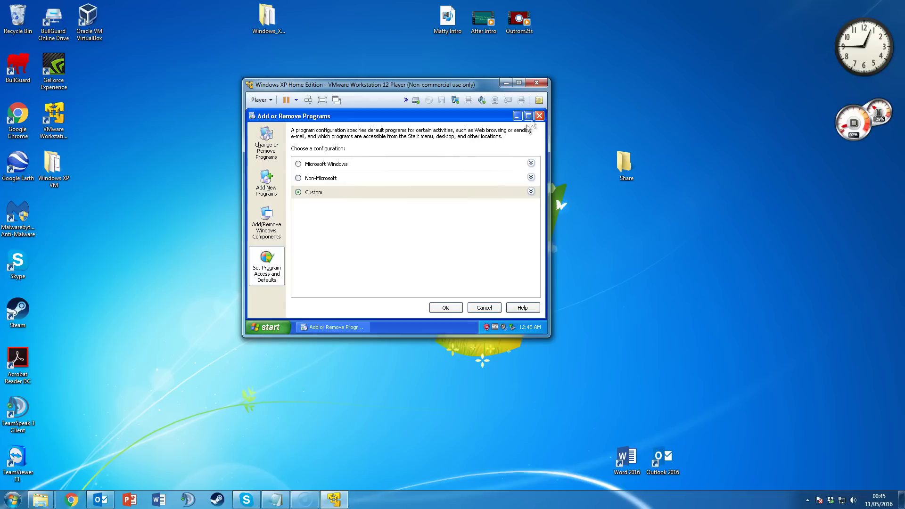
click(540, 119)
key(super)
click(283, 150)
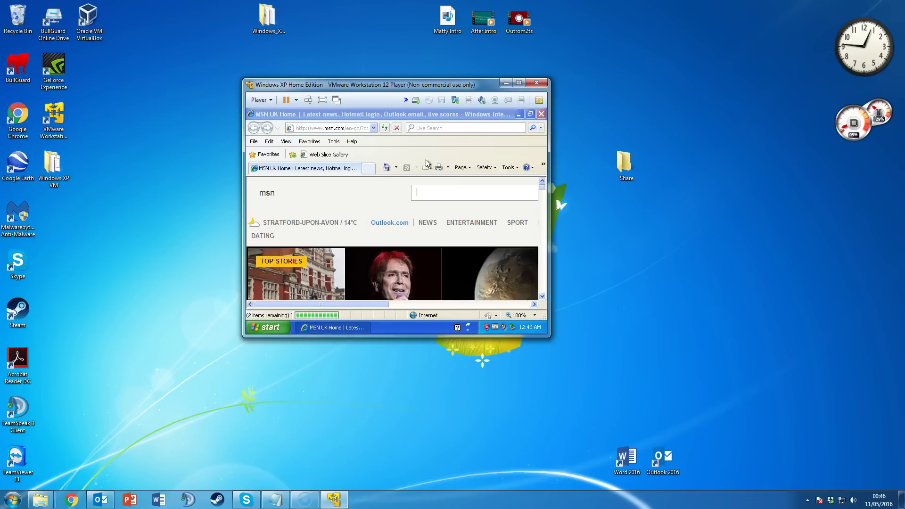
click(532, 113)
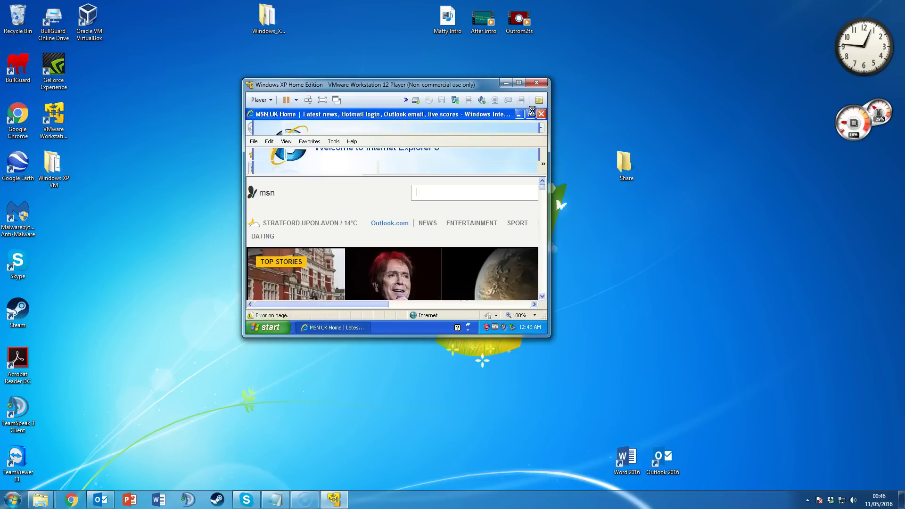
click(542, 114)
click(390, 224)
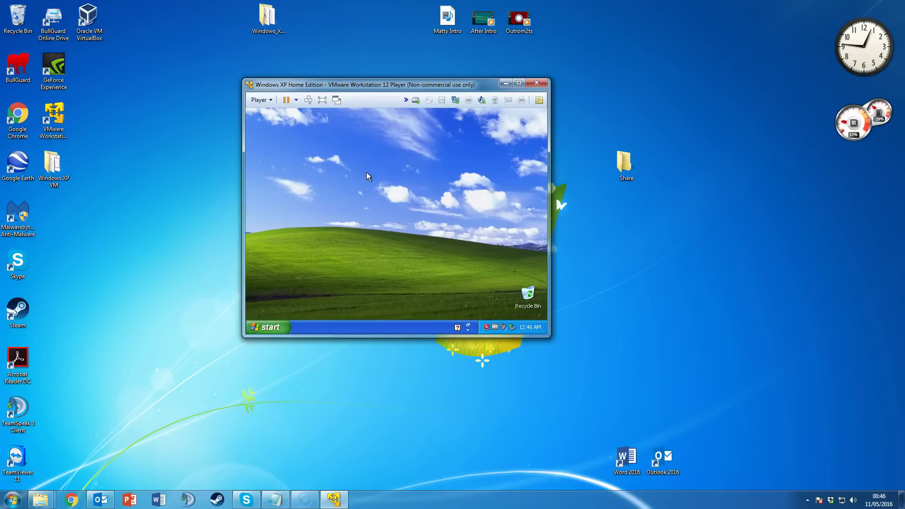
- Change the XP guest's screen resolution to 1024 by 768 and keep it
right_click(368, 177)
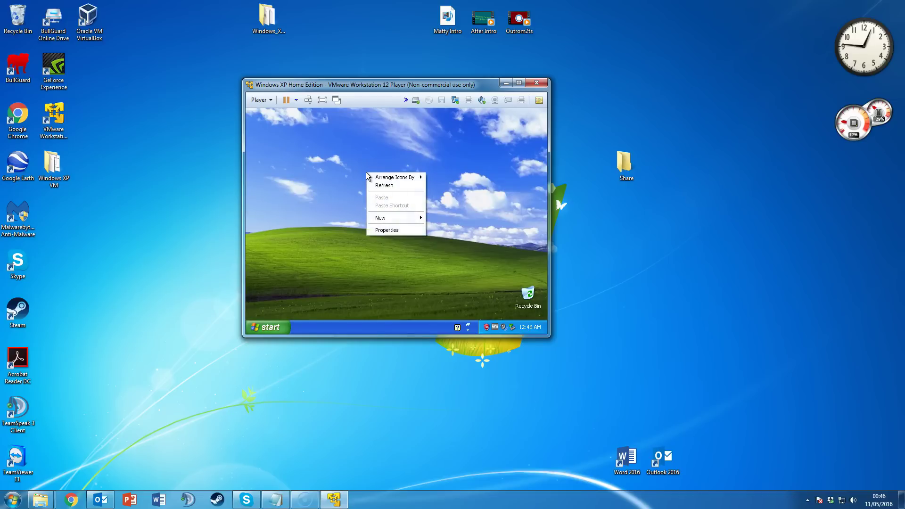
click(392, 231)
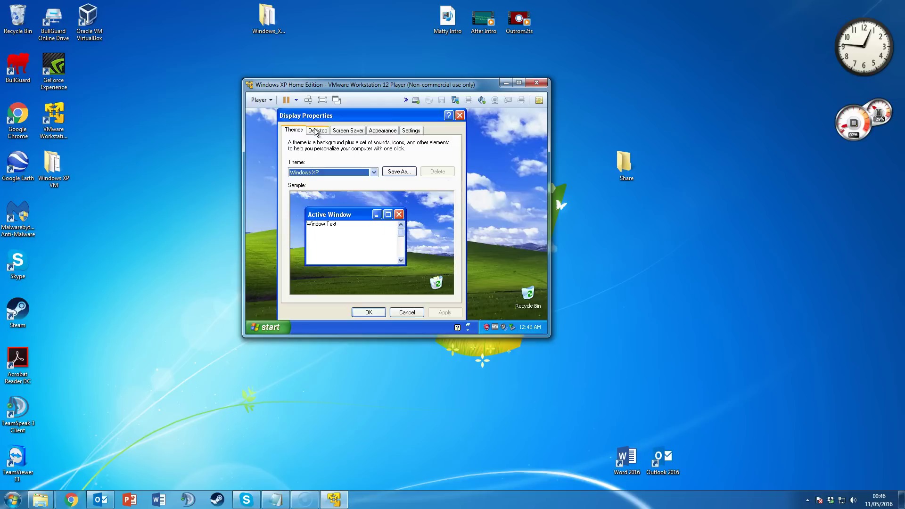
click(410, 131)
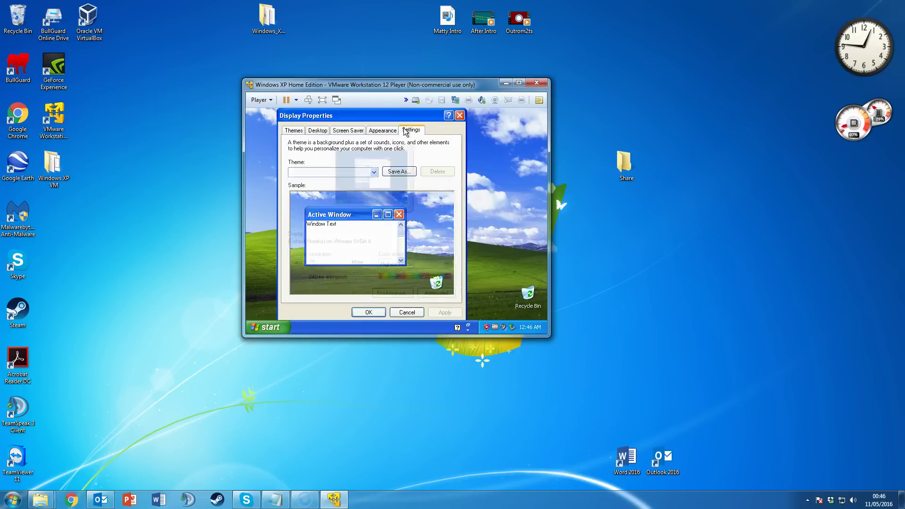
mouse_move(313, 265)
mouse_down()
mouse_move(330, 266)
mouse_move(313, 267)
mouse_up()
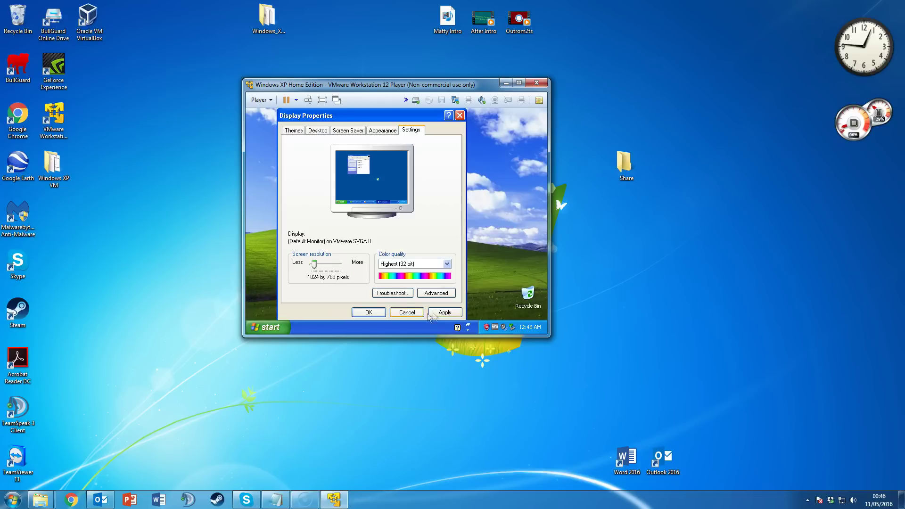
click(445, 313)
click(412, 194)
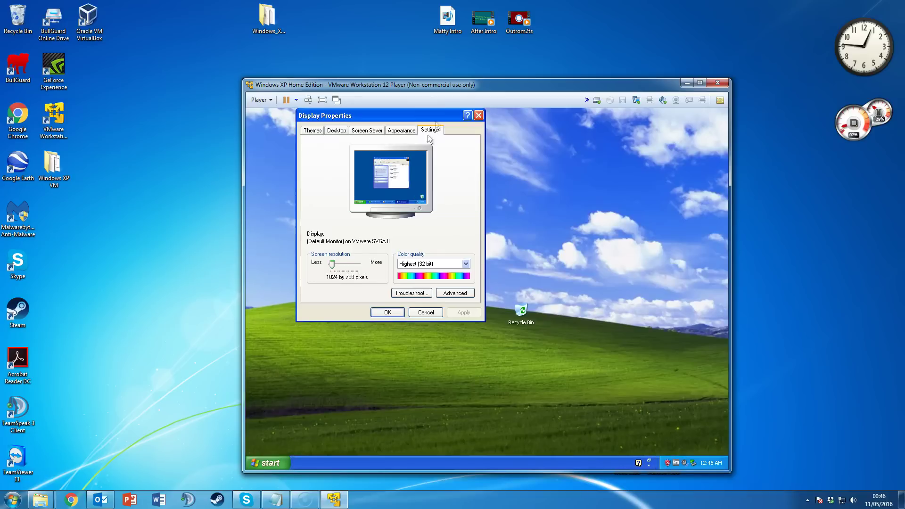
- Reposition the enlarged VM window and apply 1152 by 864 resolution
drag(446, 92, 381, 61)
drag(270, 238, 275, 238)
click(393, 286)
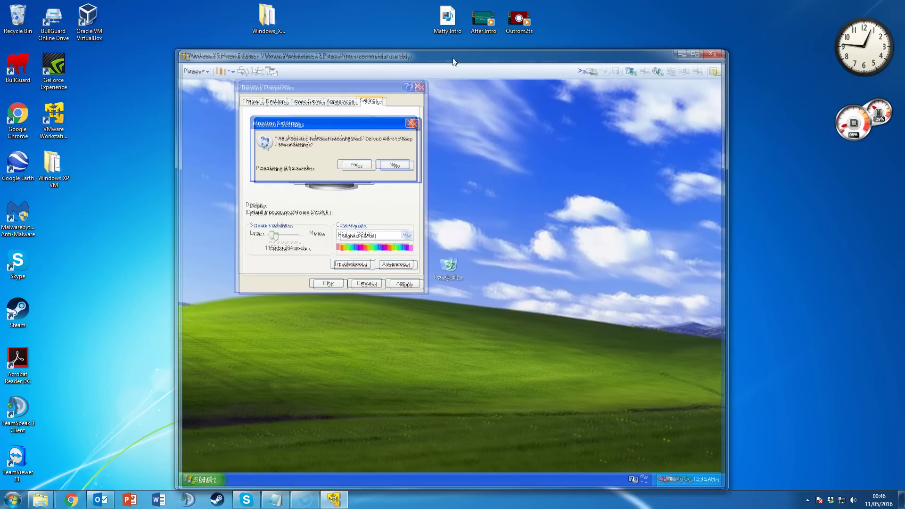